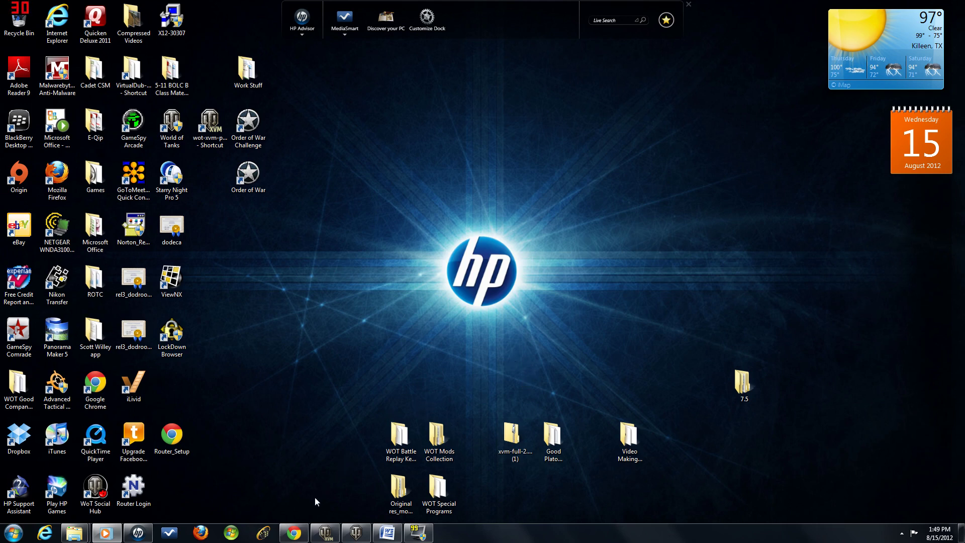
Restore the Chrome window showing the 3dacr clan forum.
left_click(303, 534)
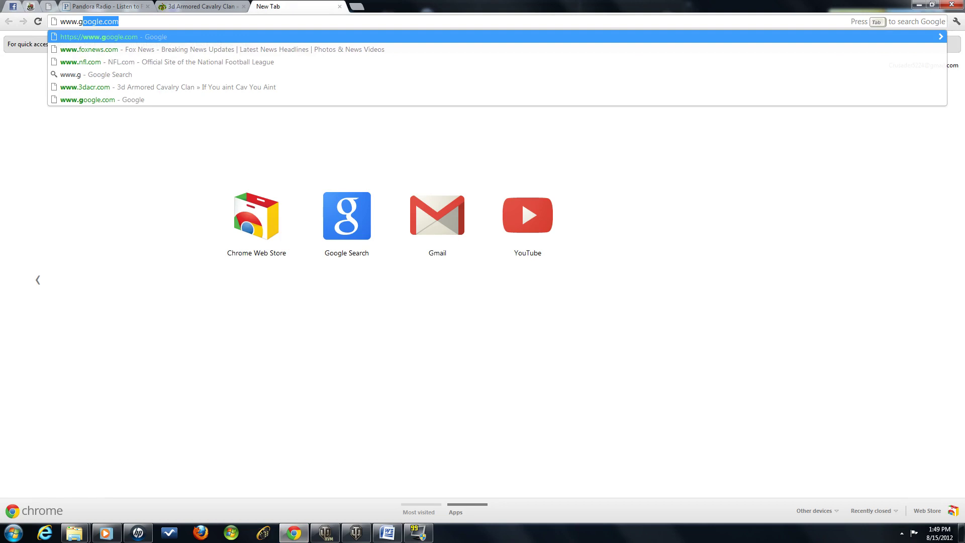
On google.com, search for 'xvm for 7.5' using the autocomplete suggestion.
key("Return")
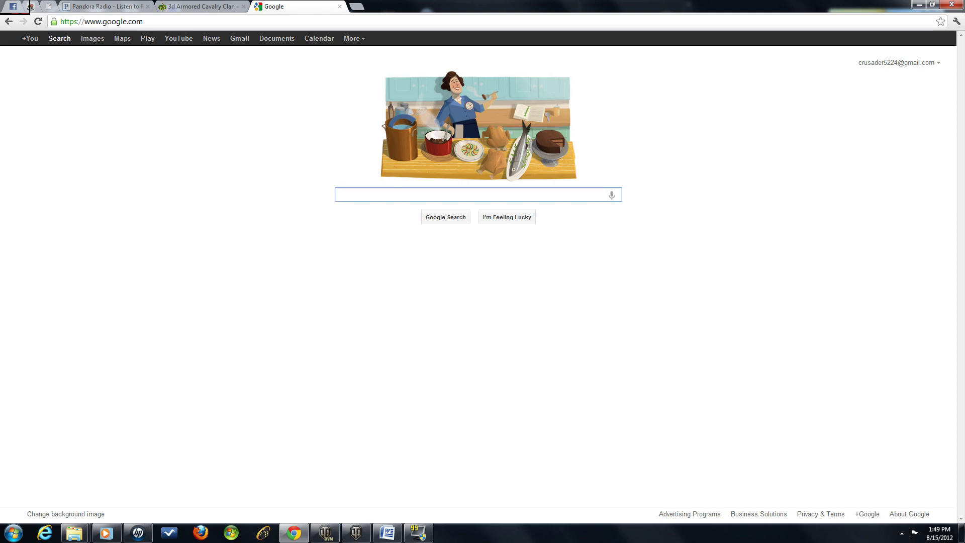
type("x")
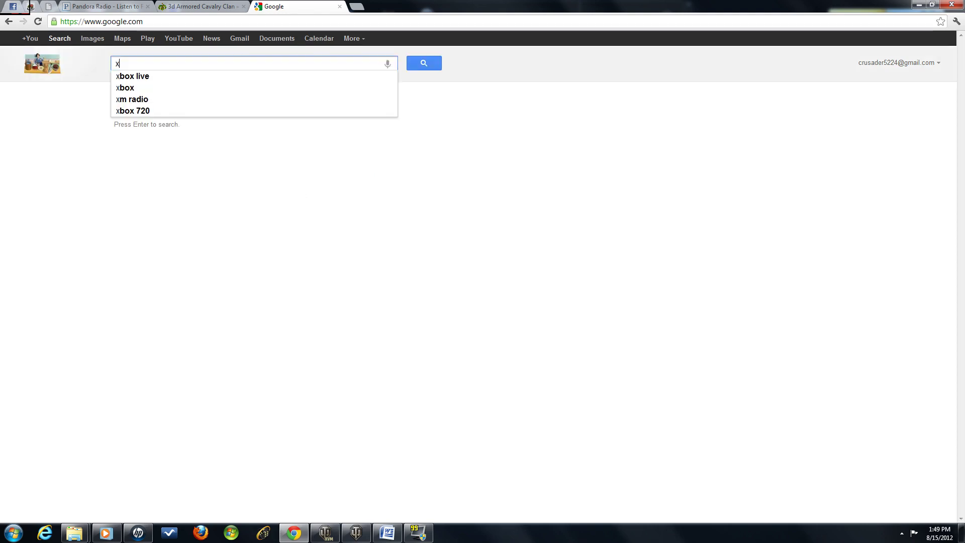
type("vm")
key("Down")
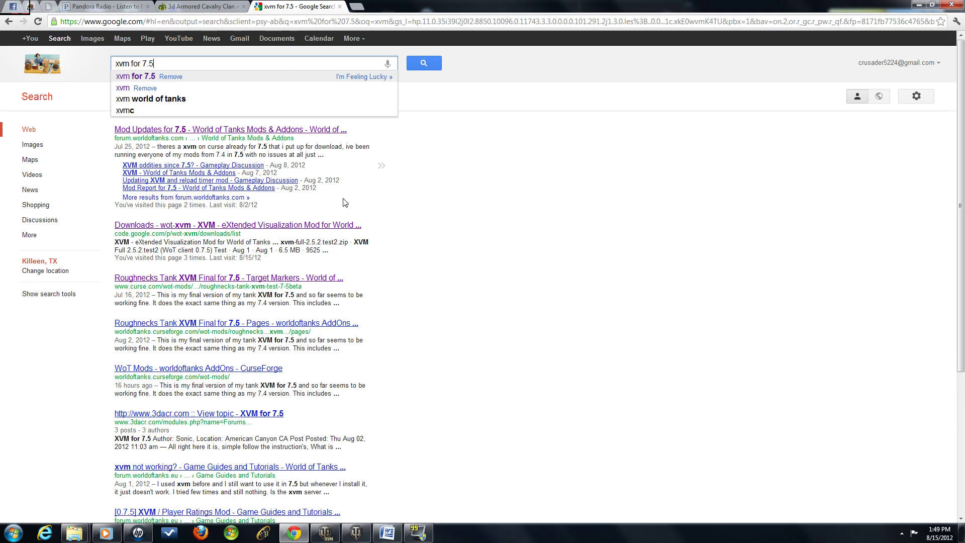
key("Return")
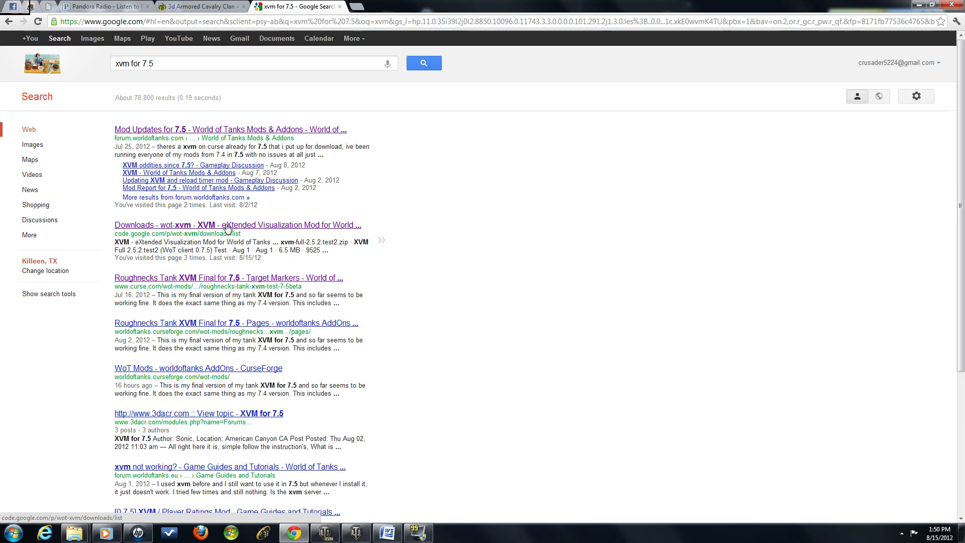
Open the 'Downloads - wot-xvm' result on code.google.com.
left_click(228, 227)
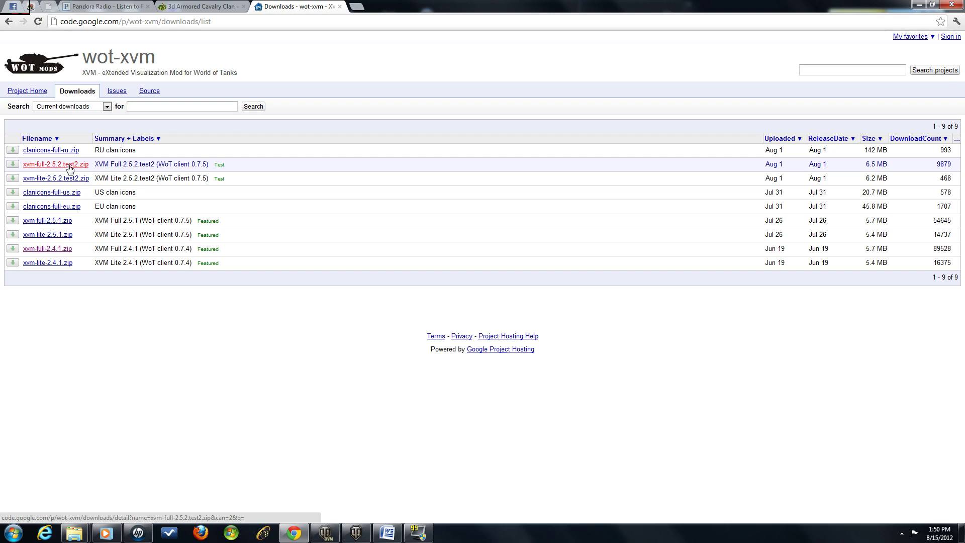
Download xvm-full-2.5.2.test2.zip from its detail page and open the finished archive.
left_click(70, 166)
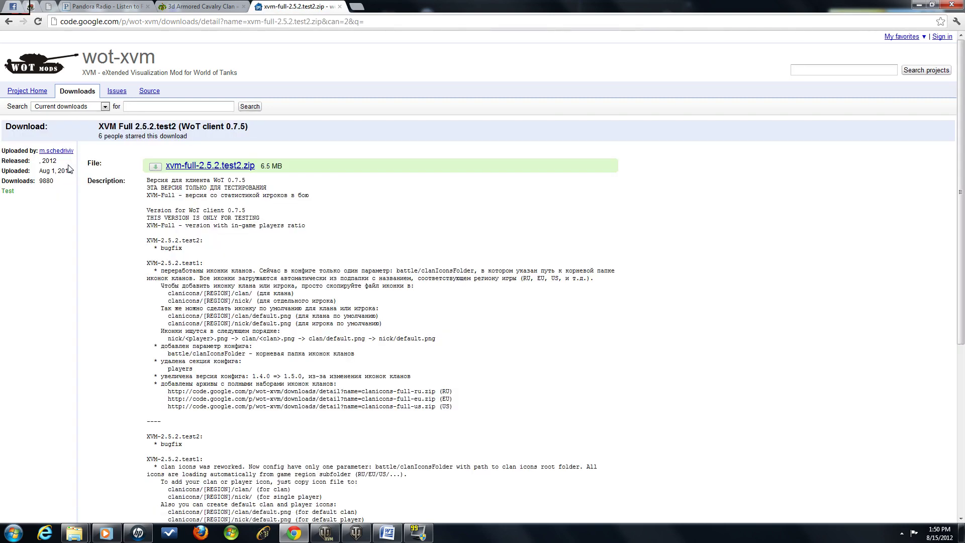
left_click(188, 169)
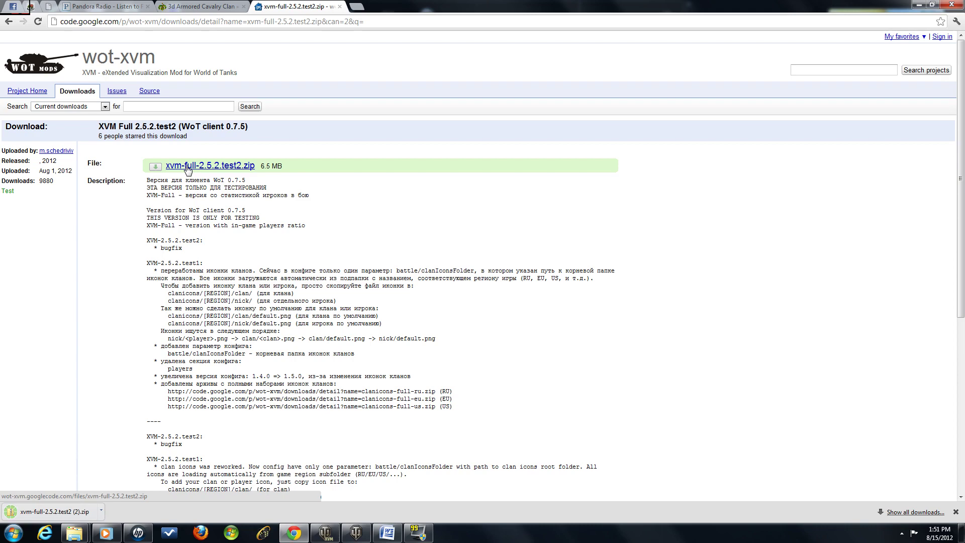
left_click(74, 512)
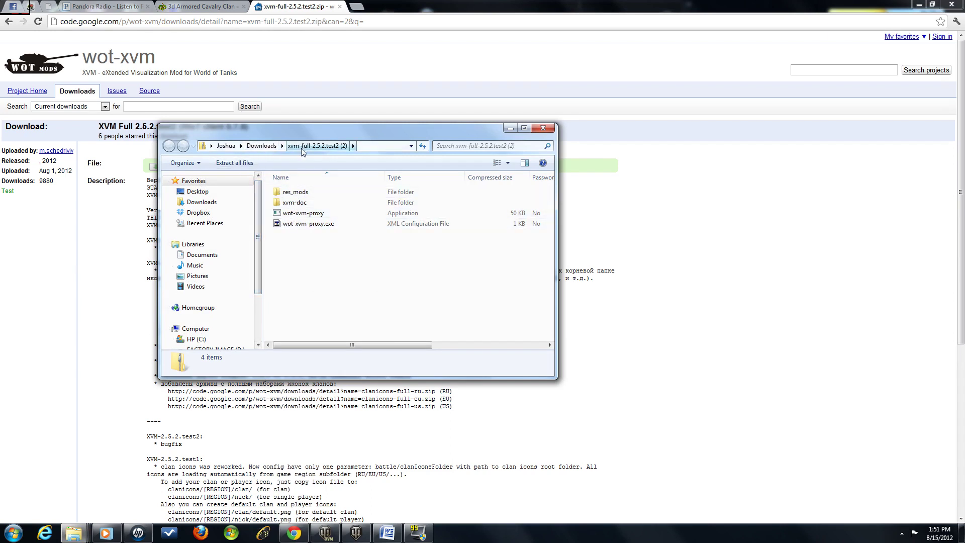
Inspect res_mods, xvm-doc and wot-xvm-proxy inside the zip, then go to Downloads.
left_click(300, 193)
left_click(299, 203)
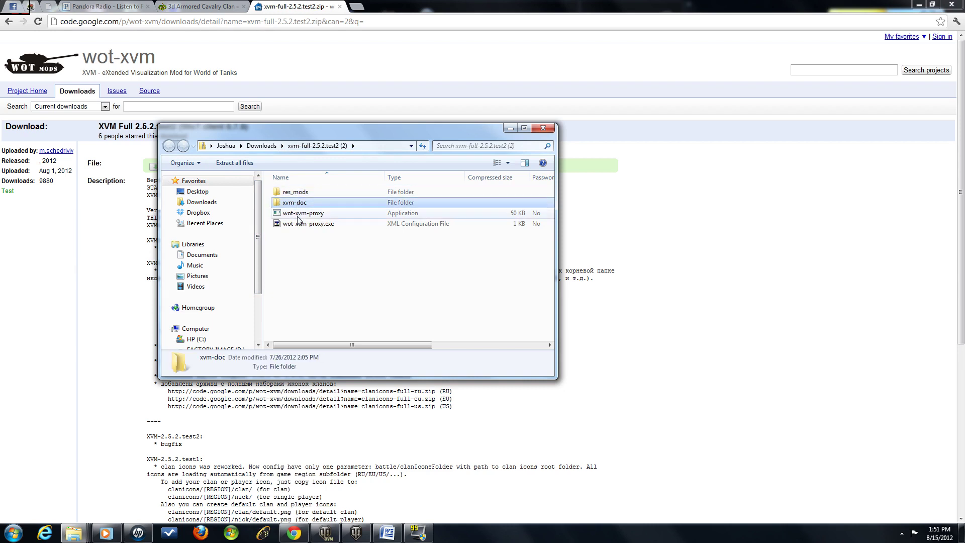
left_click(300, 214)
left_click(299, 225)
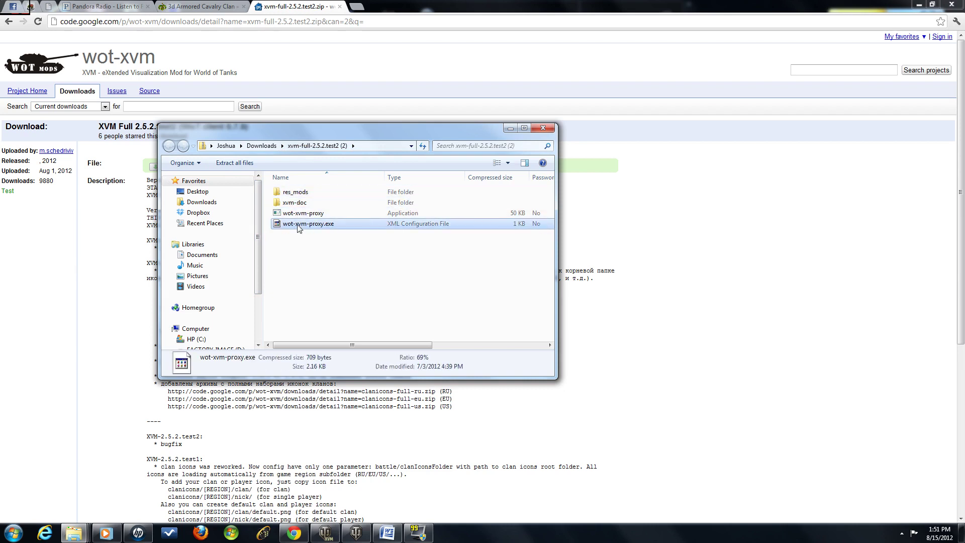
left_click(208, 205)
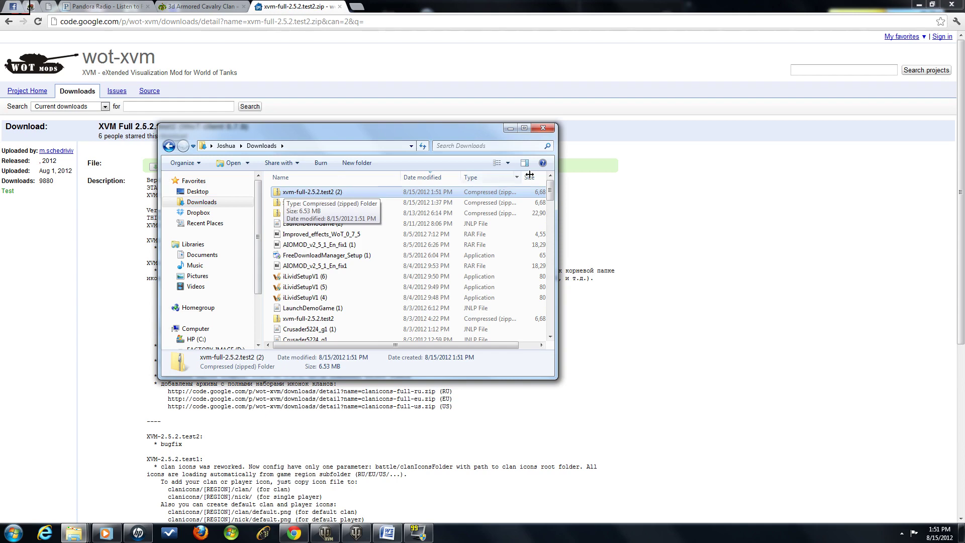
Minimize Chrome and Explorer so the desktop's xvm-full-2.5.2.test2 (1) folder shows.
left_click(919, 5)
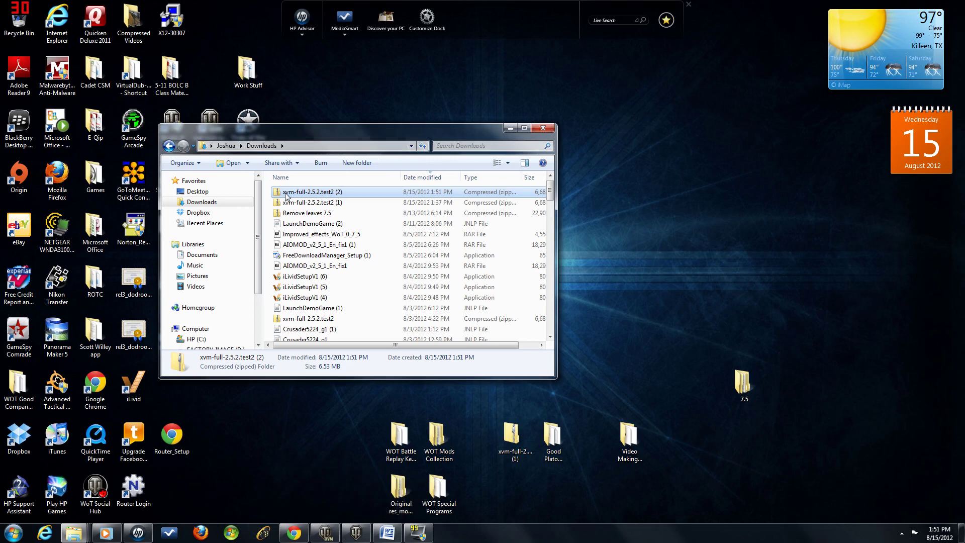
left_click(512, 441)
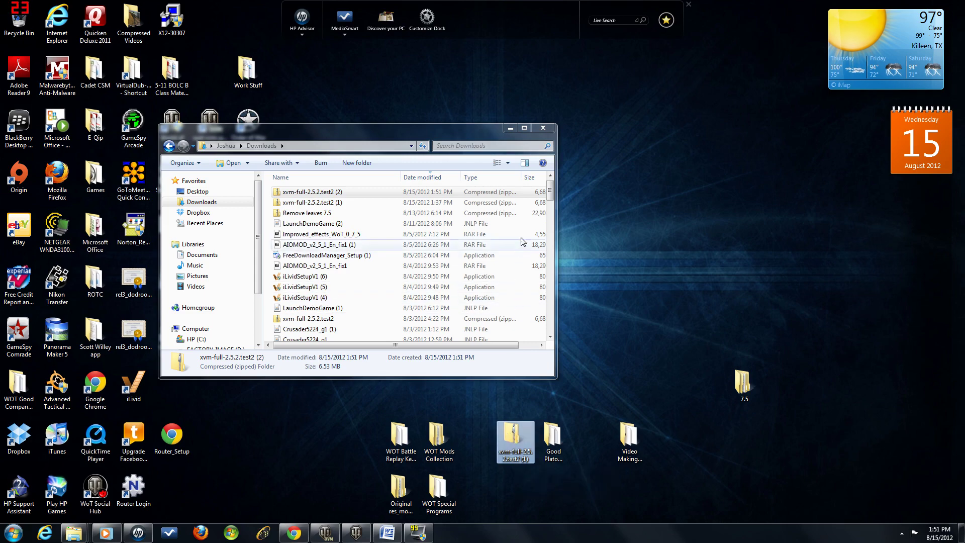
left_click(510, 129)
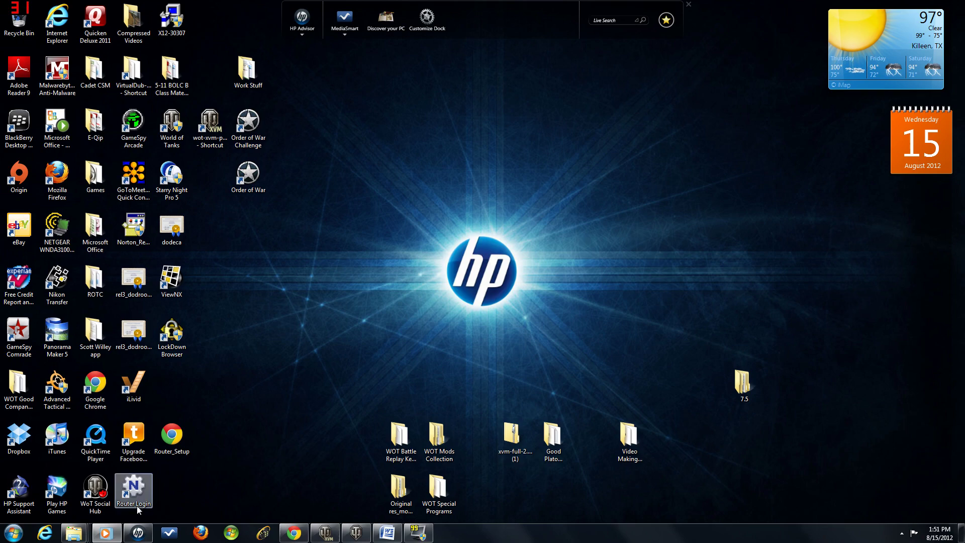
Browse via Computer to C:\Games, peek into World_of_Tanks, and return to Games.
left_click(15, 534)
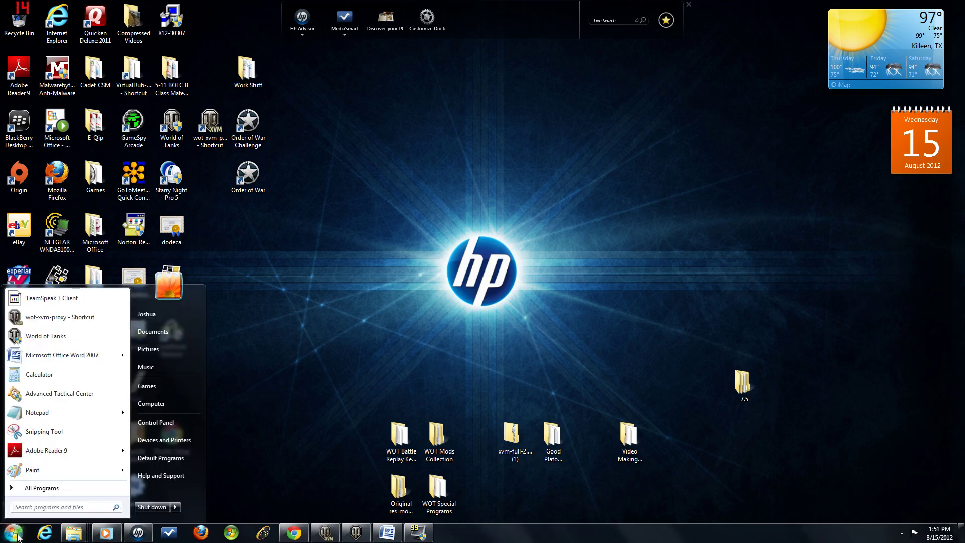
left_click(153, 406)
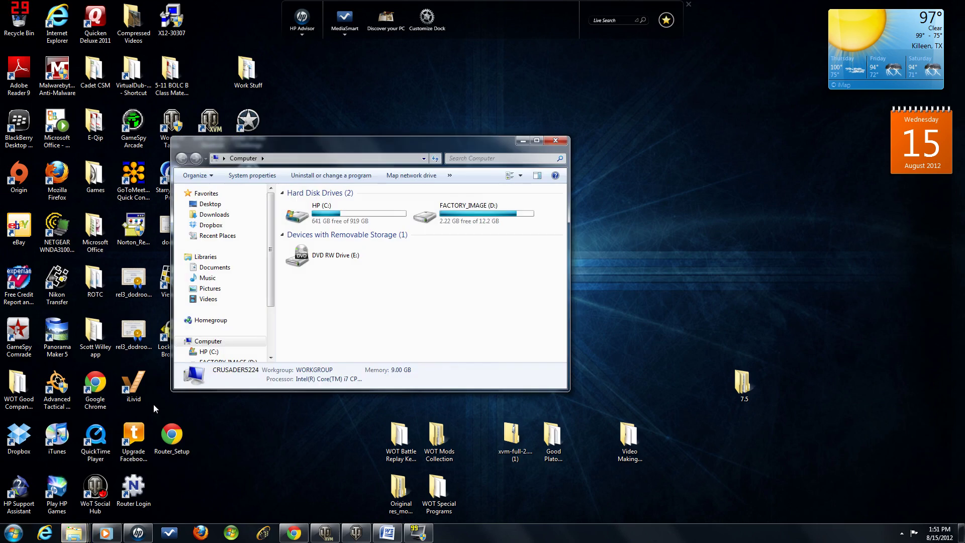
double_click(331, 212)
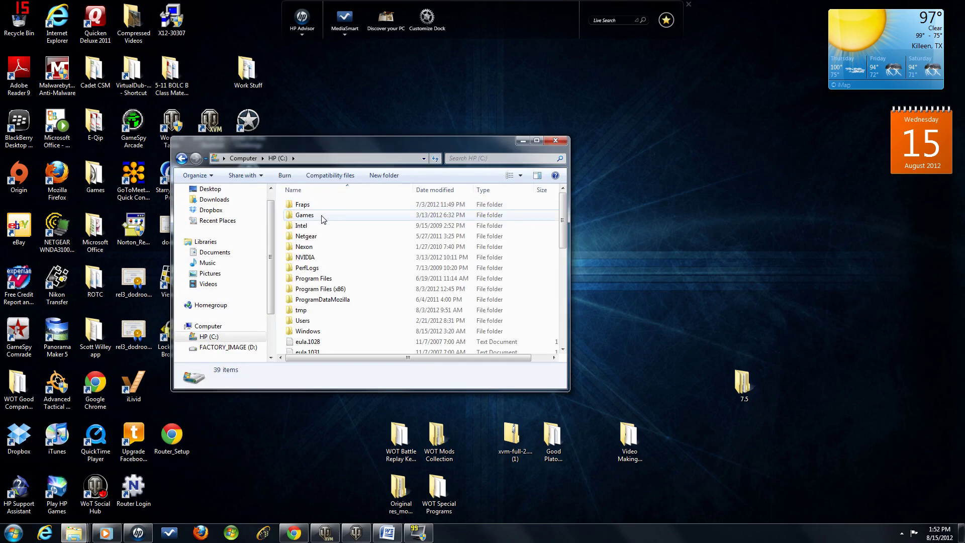
double_click(322, 216)
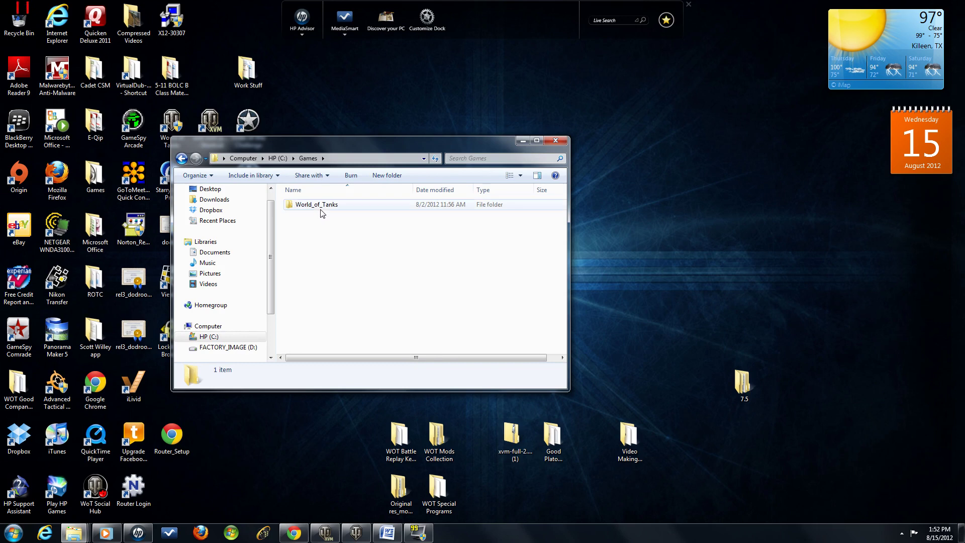
double_click(322, 206)
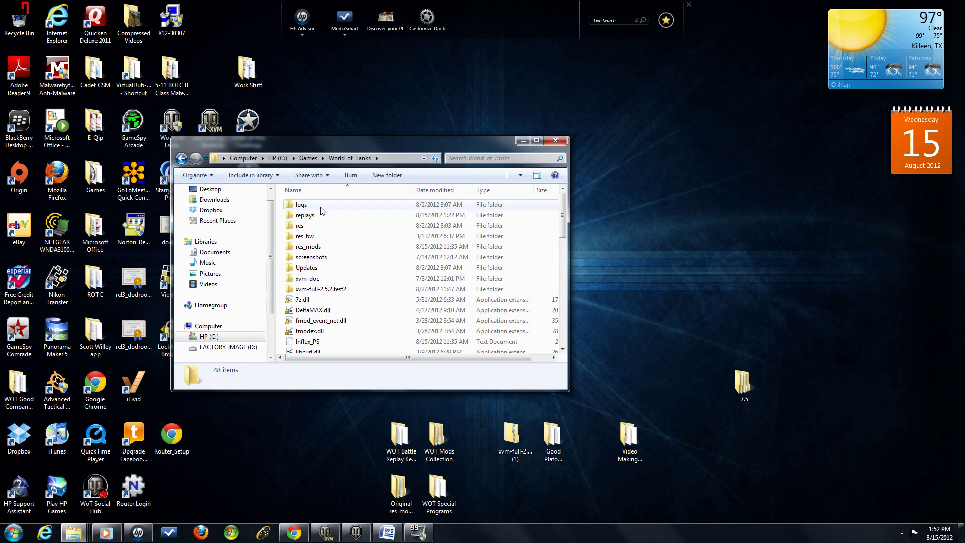
left_click(182, 159)
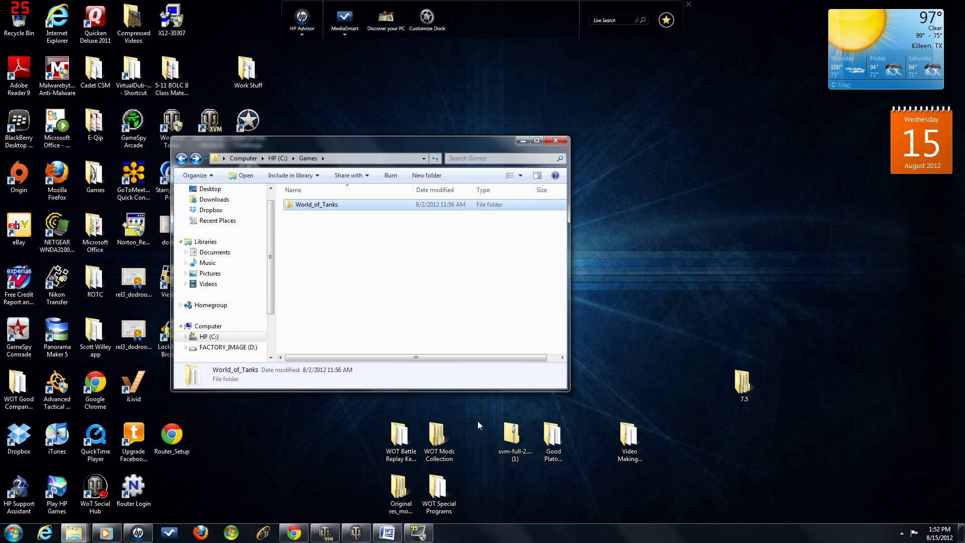
left_click(508, 433)
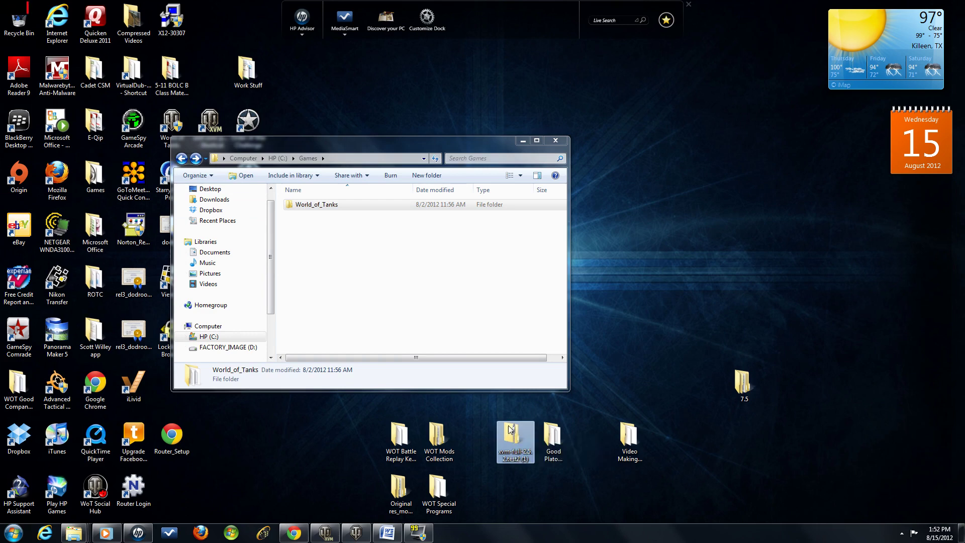
Drag the xvm-full zip into World_of_Tanks, then select xvm-full-2.5.2.test2 near the list's end.
mouse_move(511, 429)
left_mouse_down()
mouse_move(329, 228)
mouse_move(327, 209)
mouse_move(470, 402)
mouse_move(513, 440)
left_mouse_up()
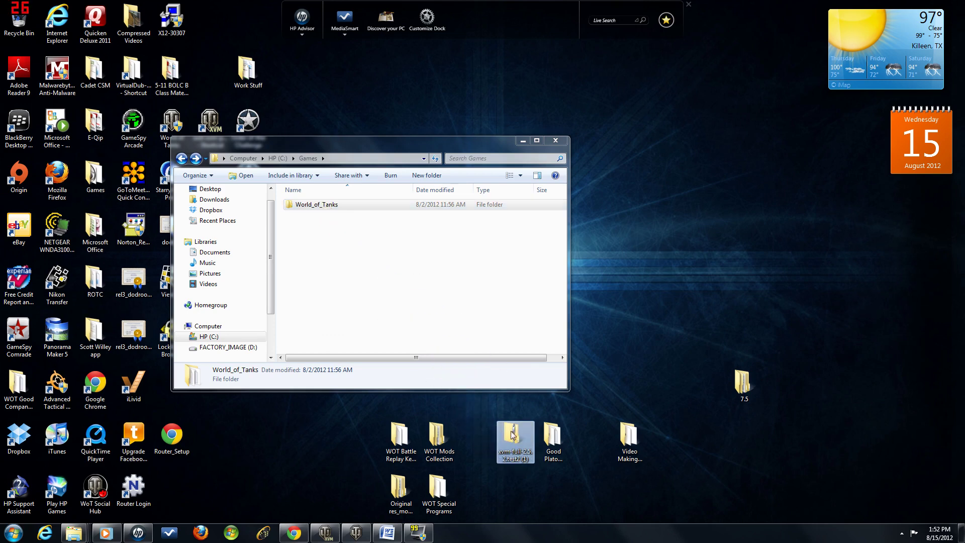
double_click(297, 205)
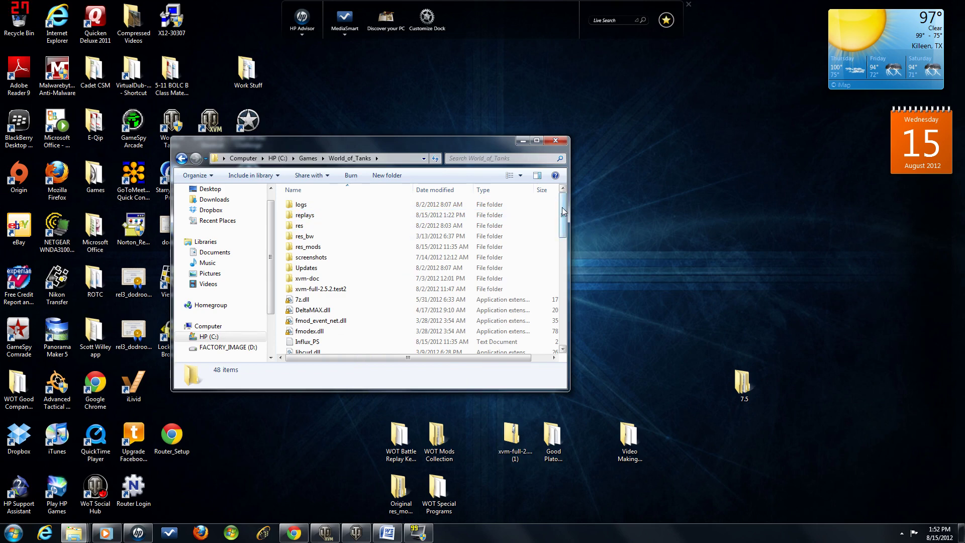
left_click_drag(563, 211, 559, 312)
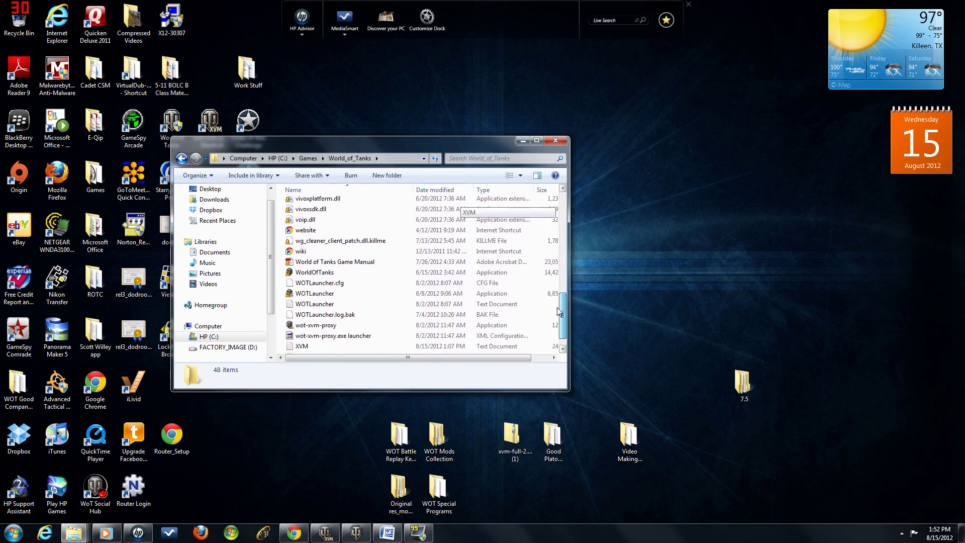
scroll(453, 334, "down", 1)
left_click(353, 348)
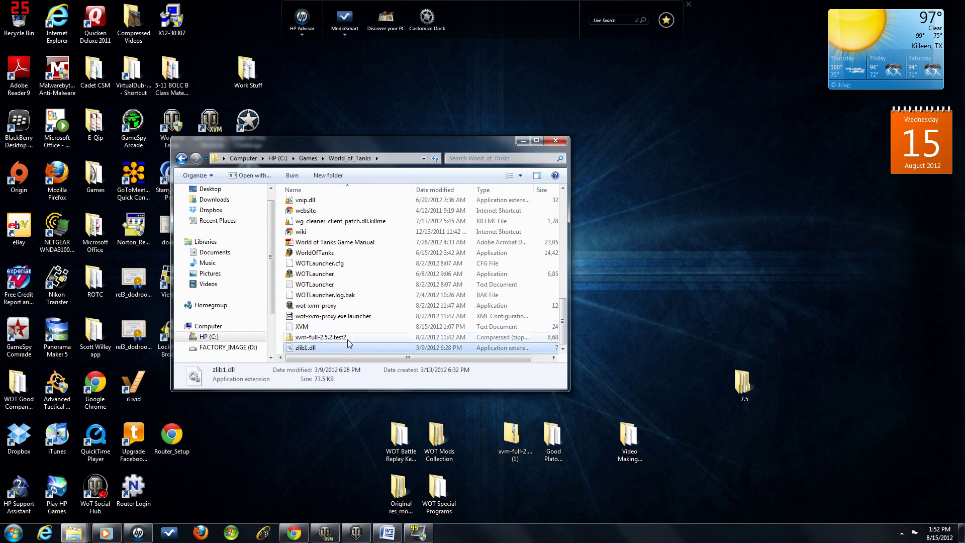
left_click(347, 339)
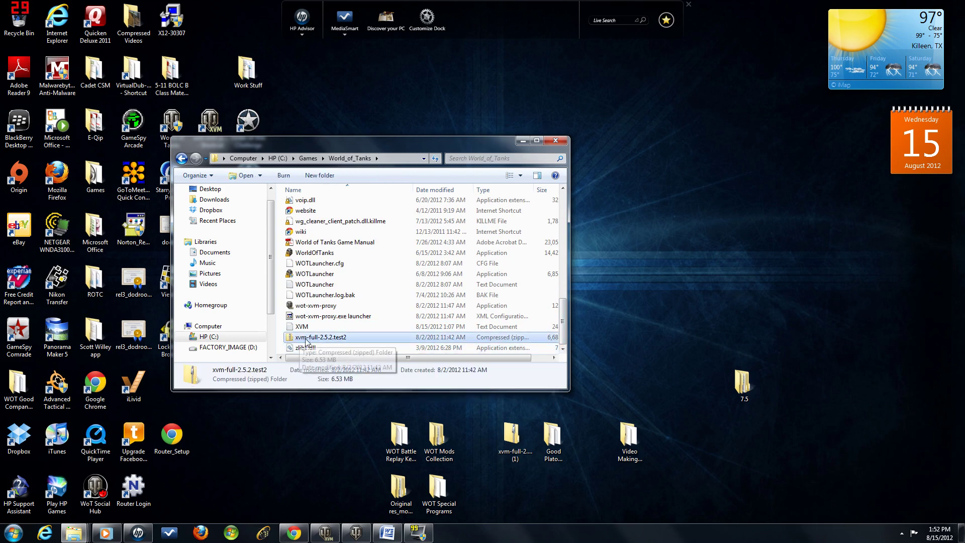
right_click(339, 342)
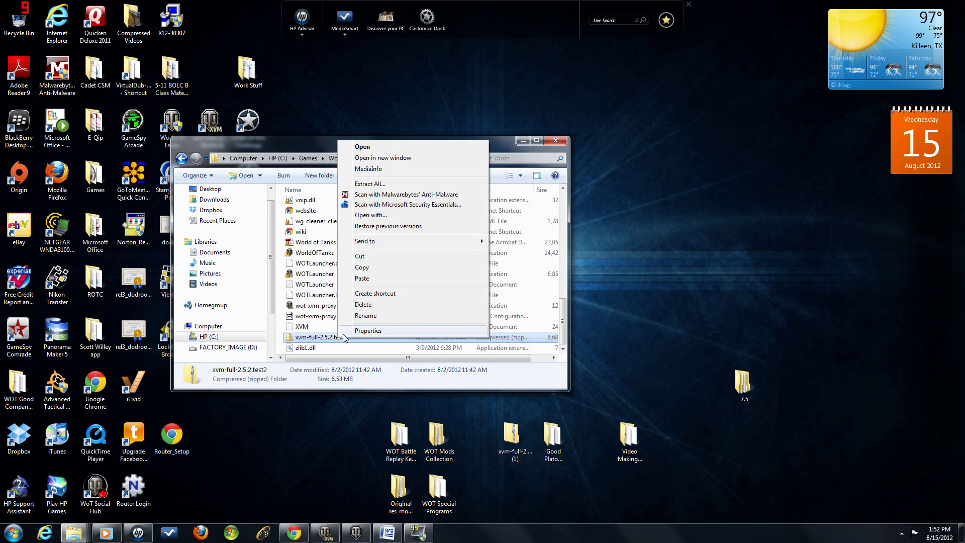
left_click(380, 184)
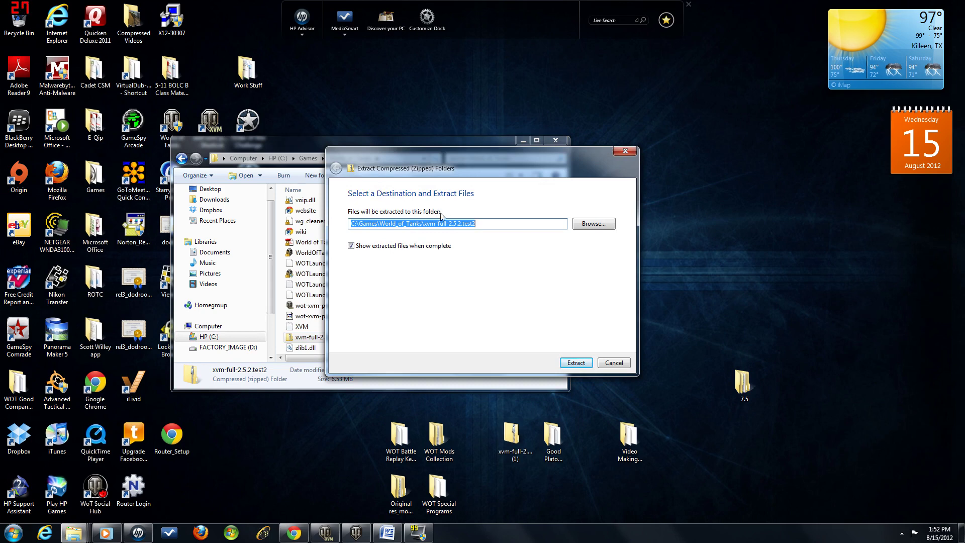
left_click(399, 223)
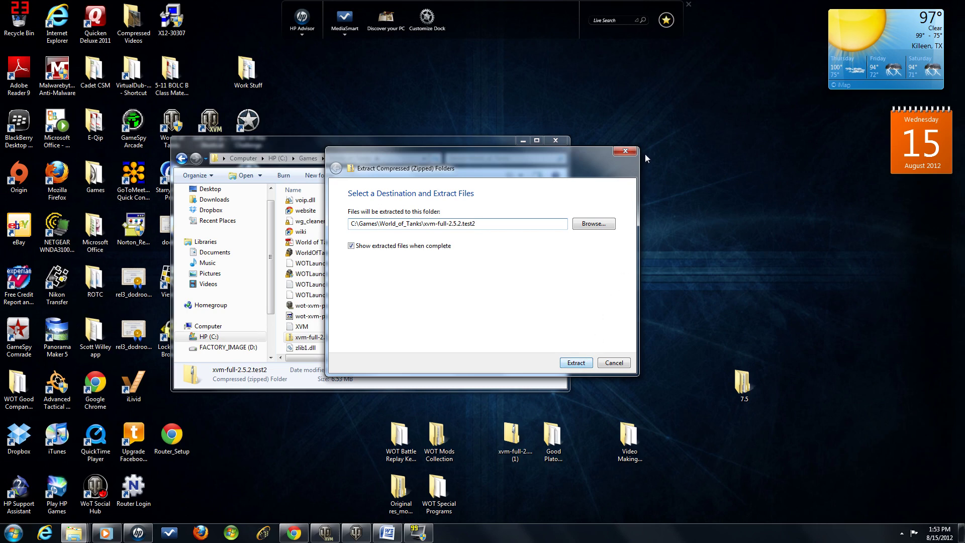
left_click(628, 151)
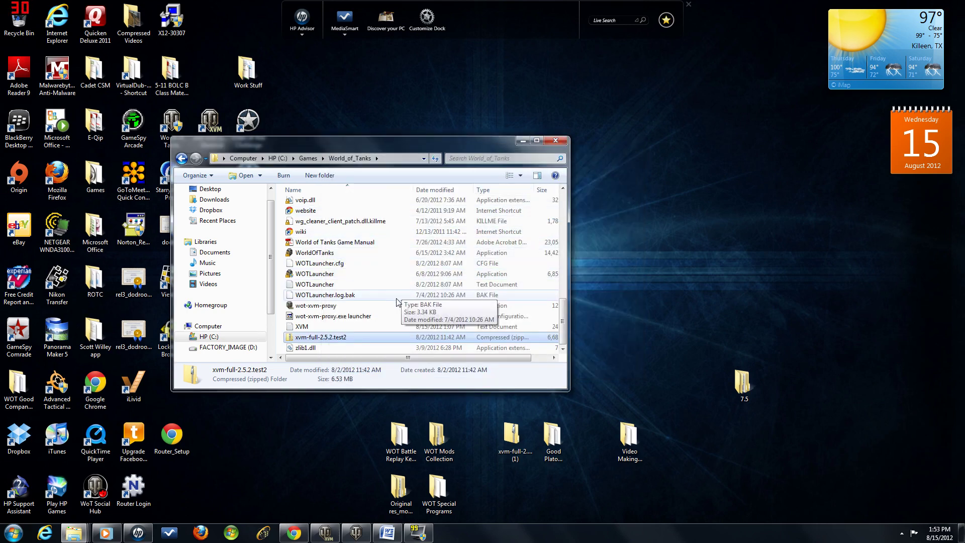
Move the World_of_Tanks window down to uncover the World of Tanks desktop shortcut.
left_click(357, 307)
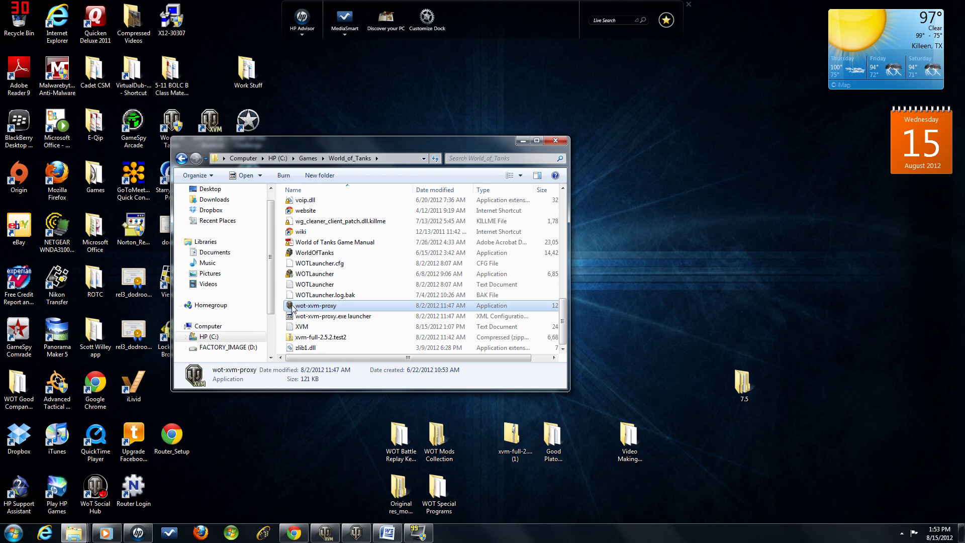
mouse_move(292, 309)
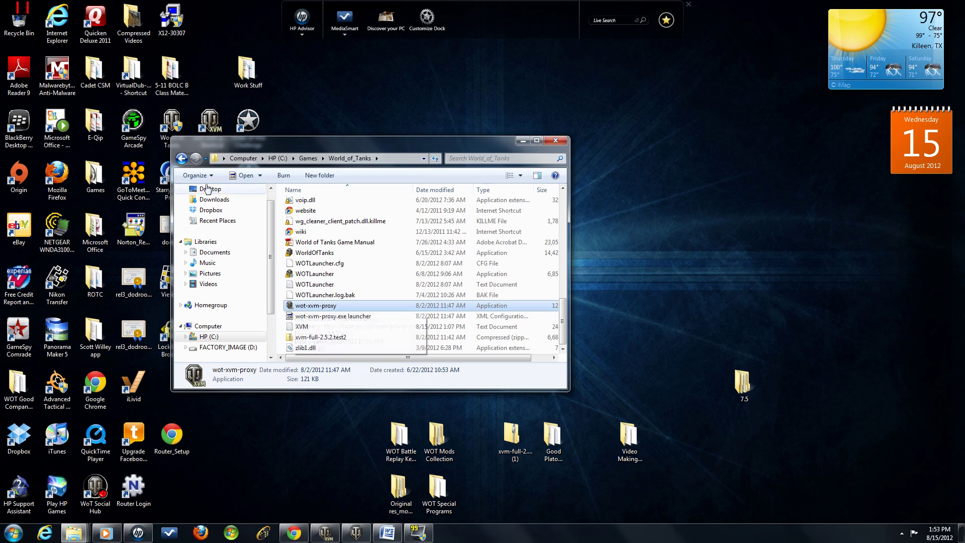
left_click_drag(214, 142, 212, 190)
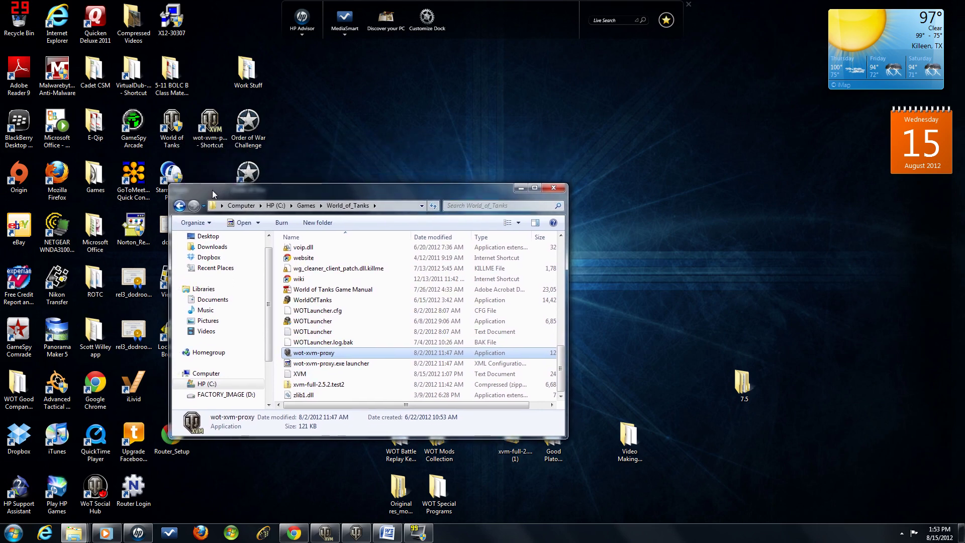
left_click(172, 129)
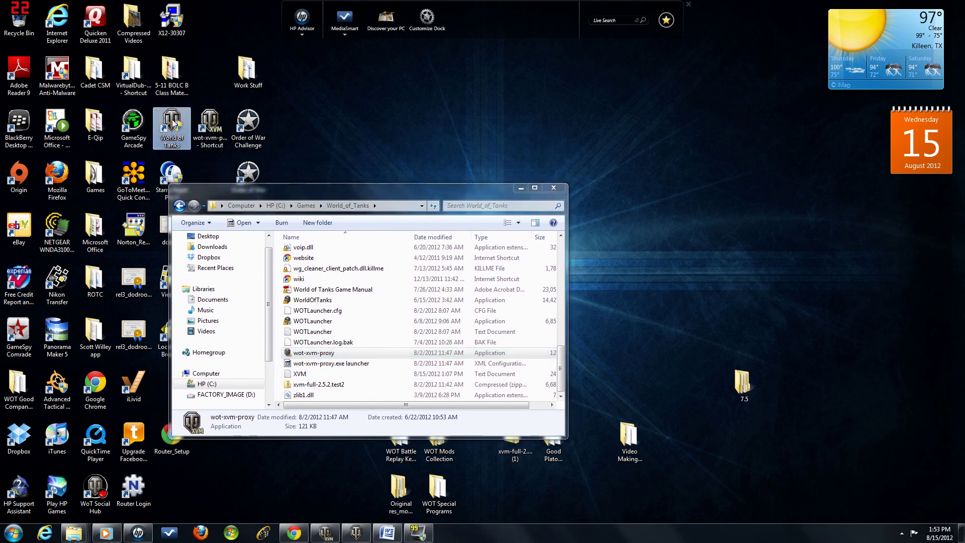
Select the wot-xvm-proxy.exe launcher file and scroll back to the top of the folder.
left_click(316, 354)
left_click(318, 362)
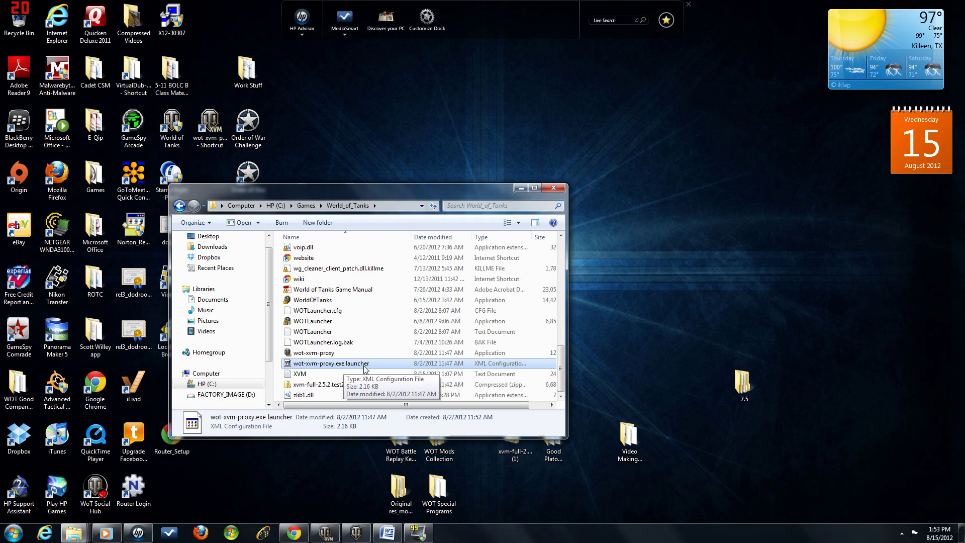
scroll(390, 367, "up", 3)
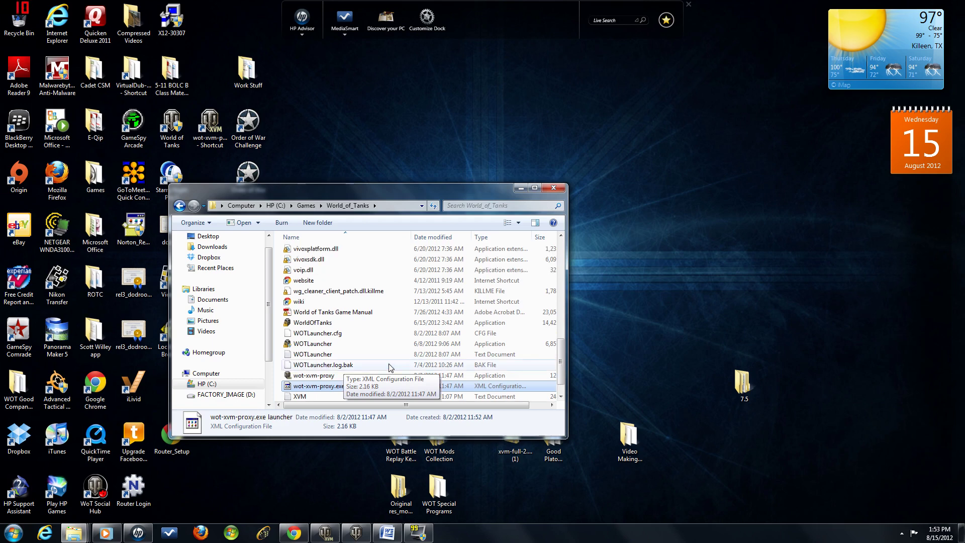
scroll(390, 367, "up", 3)
scroll(390, 367, "up", 6)
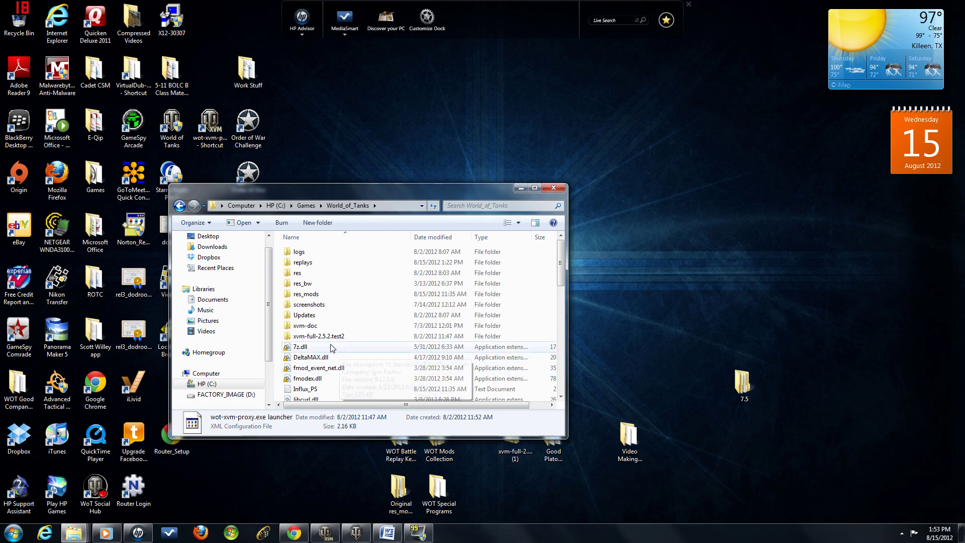
left_click(323, 329)
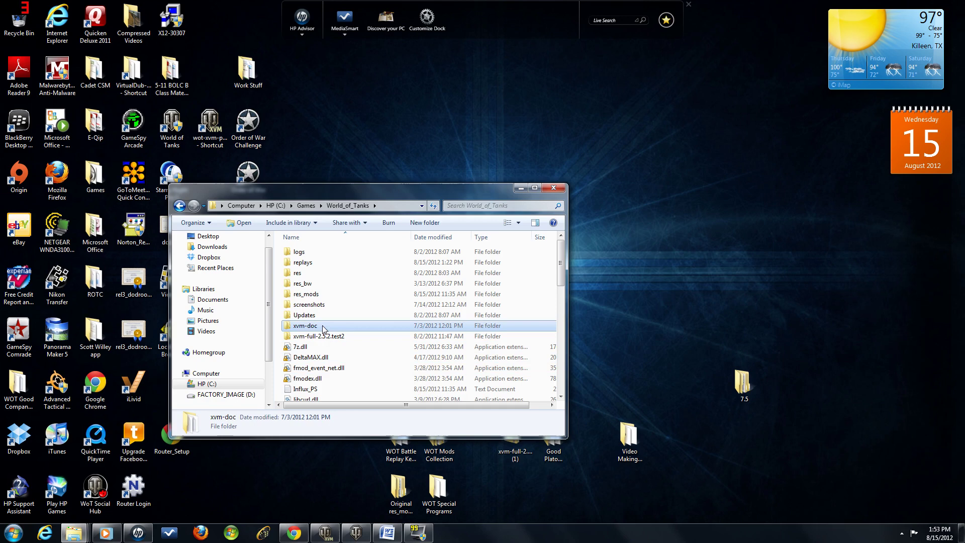
left_click(326, 340)
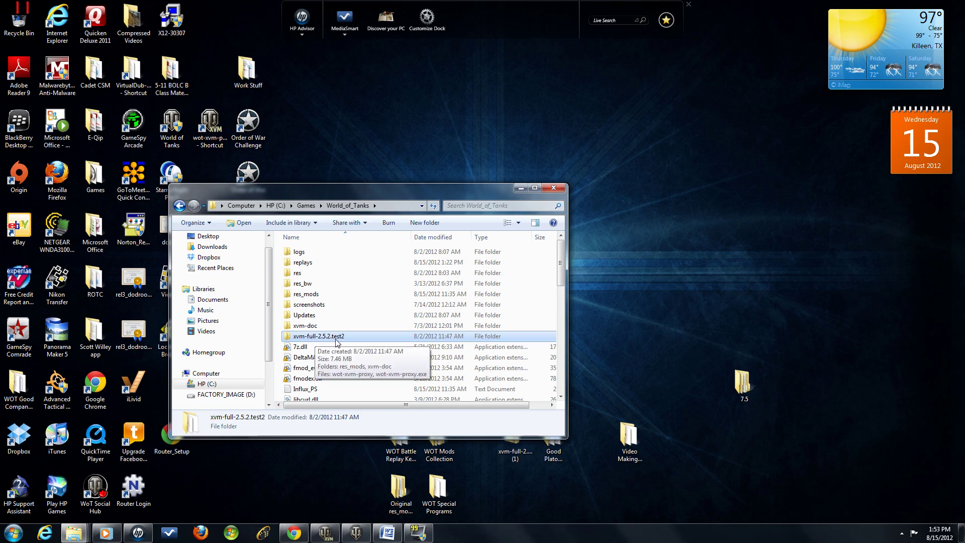
double_click(306, 336)
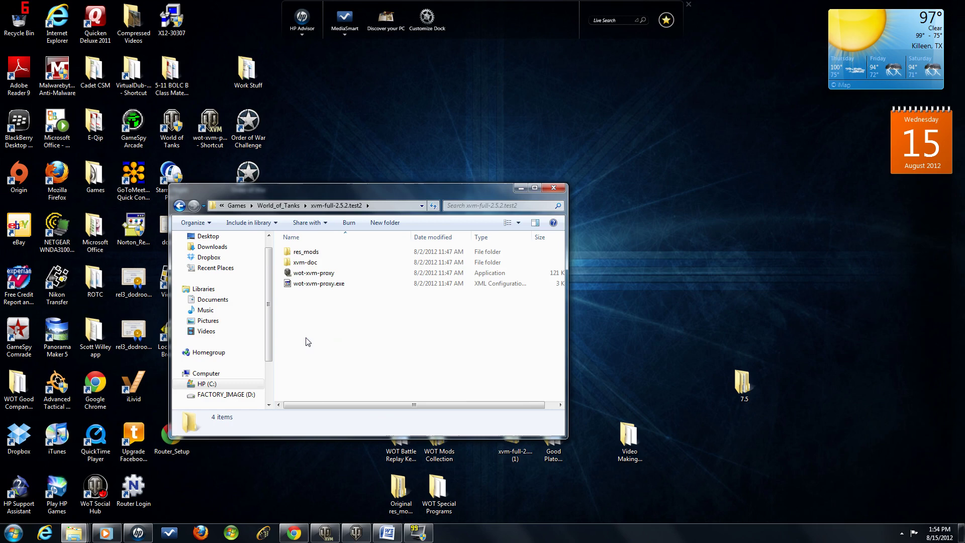
left_click(311, 254)
right_click(316, 255)
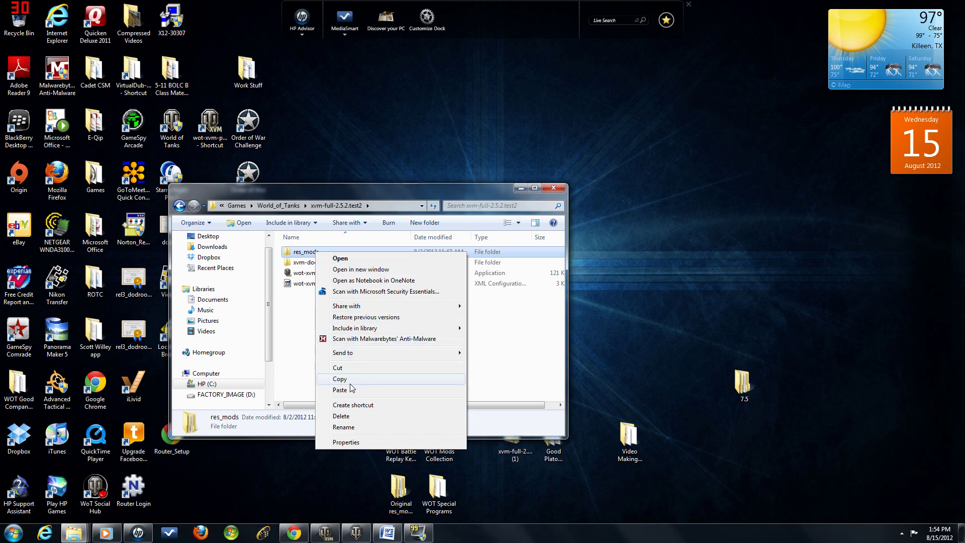
left_click(308, 348)
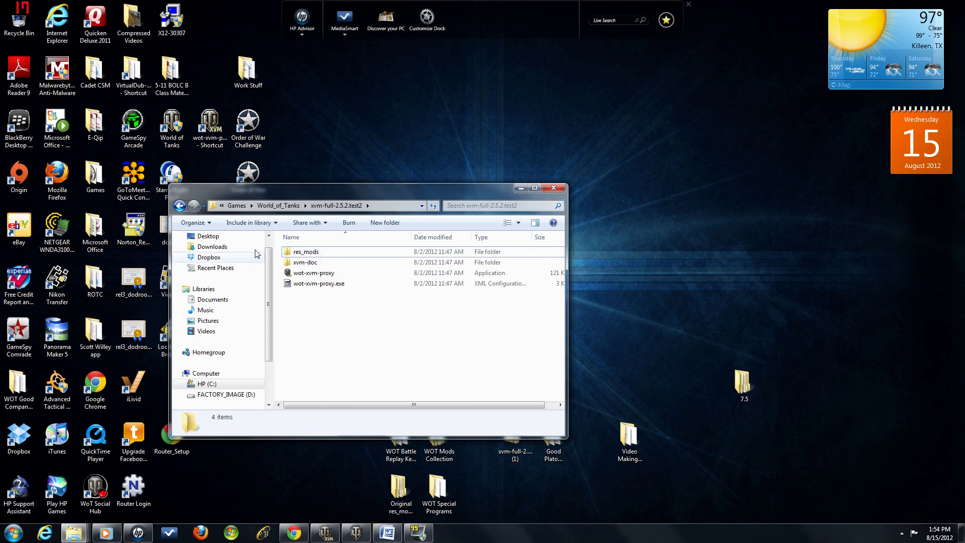
left_click(179, 205)
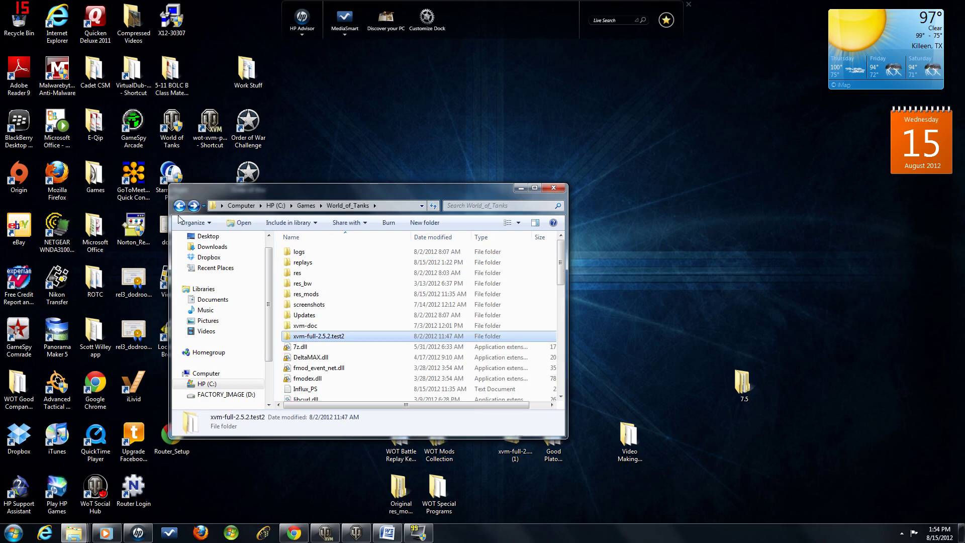
left_click(294, 295)
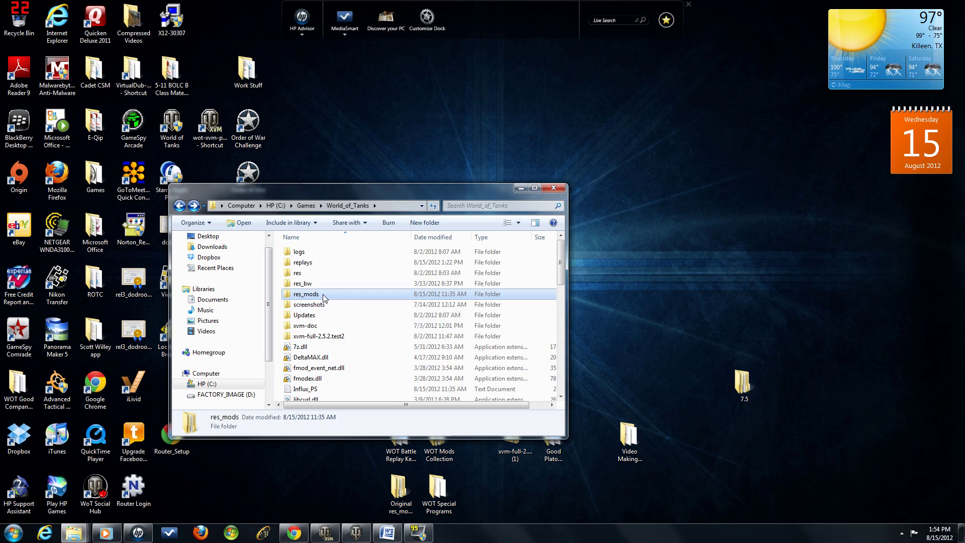
right_click(323, 297)
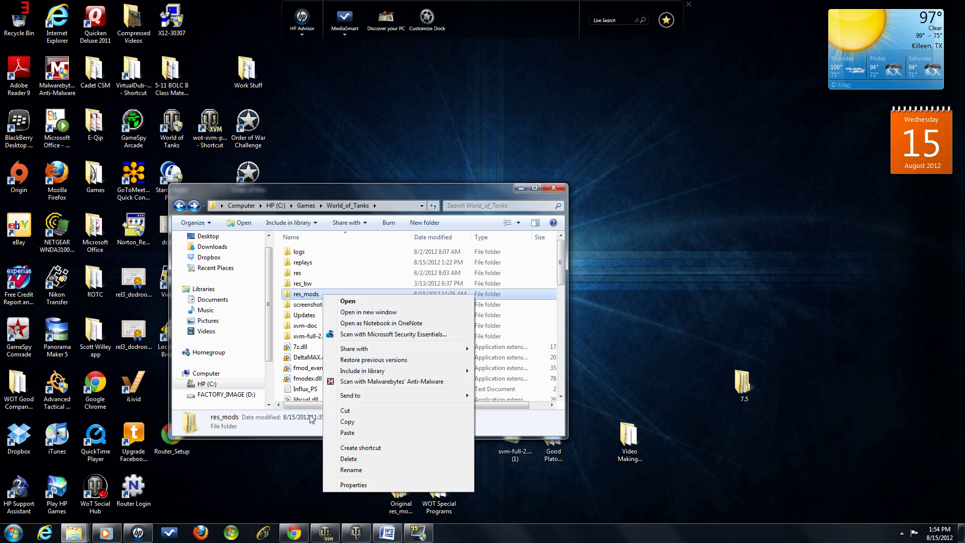
left_click(305, 381)
left_click(307, 378)
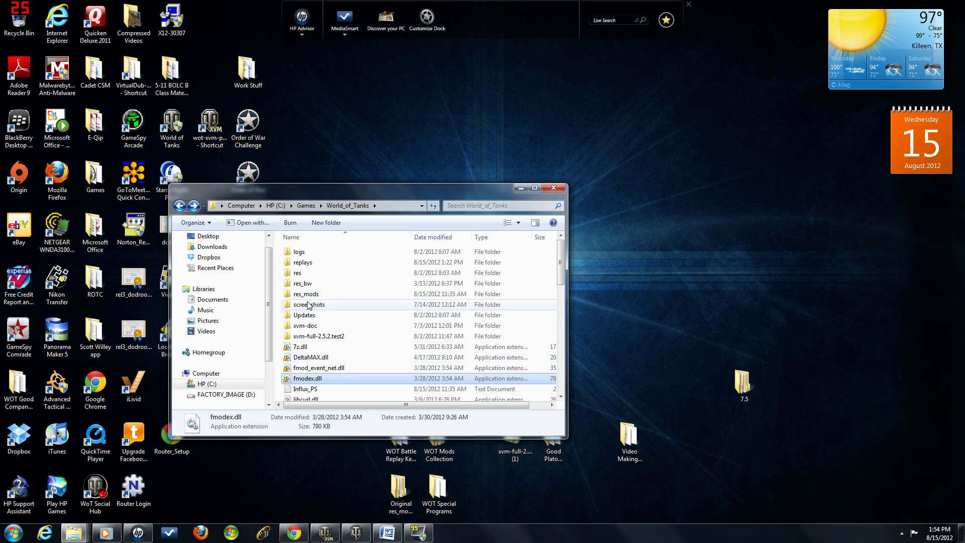
double_click(303, 326)
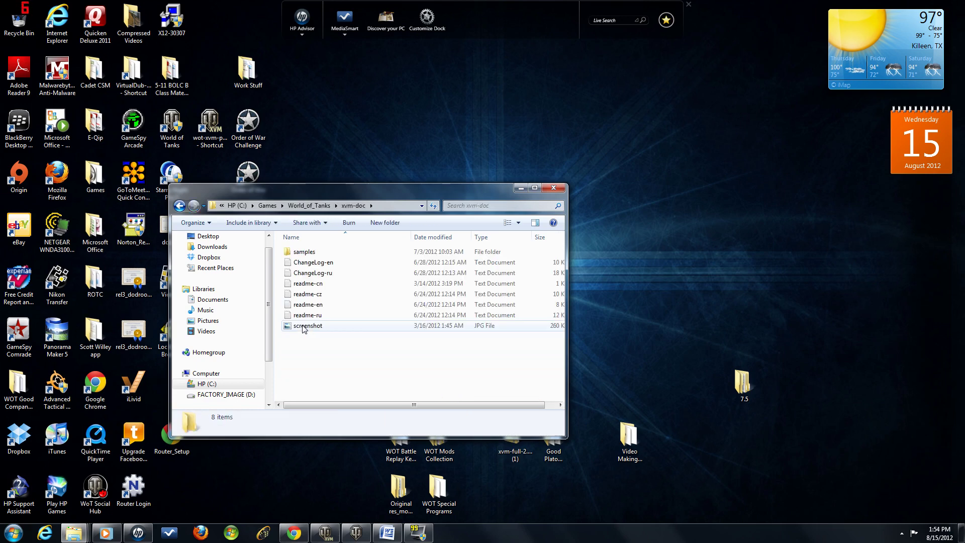
double_click(307, 252)
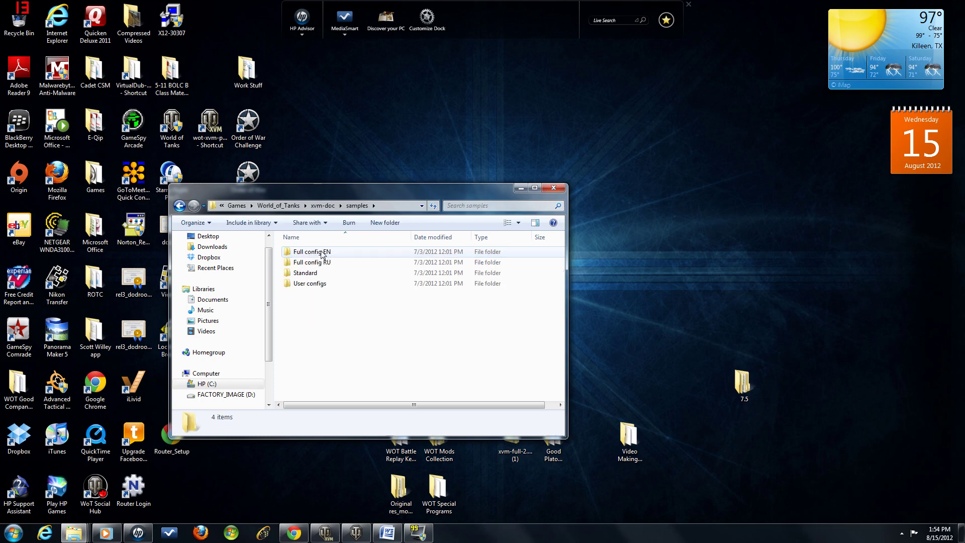
double_click(319, 253)
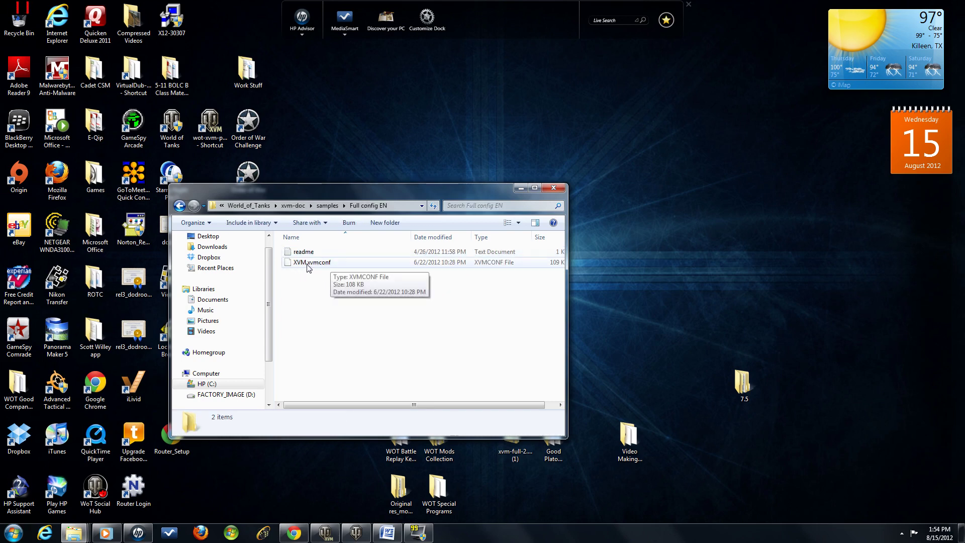
left_click(337, 266)
right_click(341, 266)
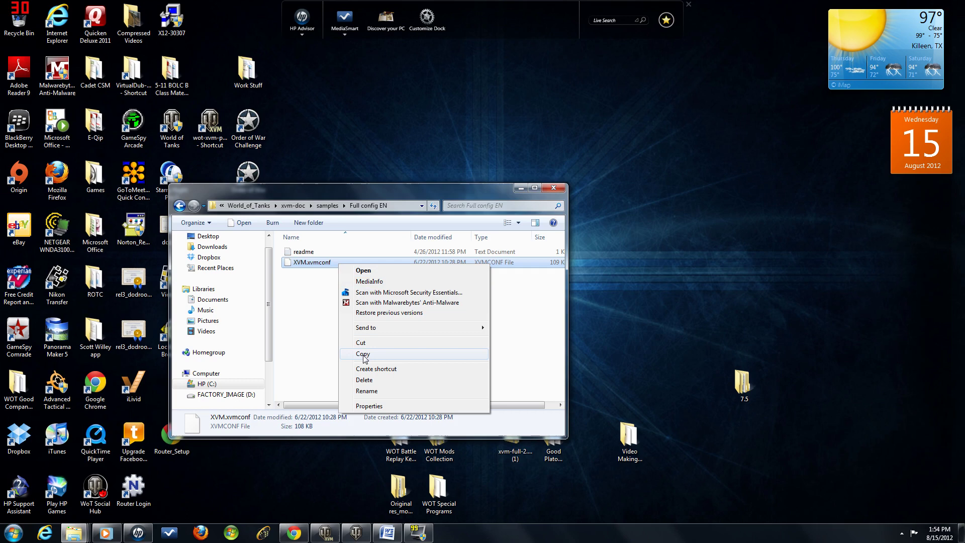
left_click(311, 334)
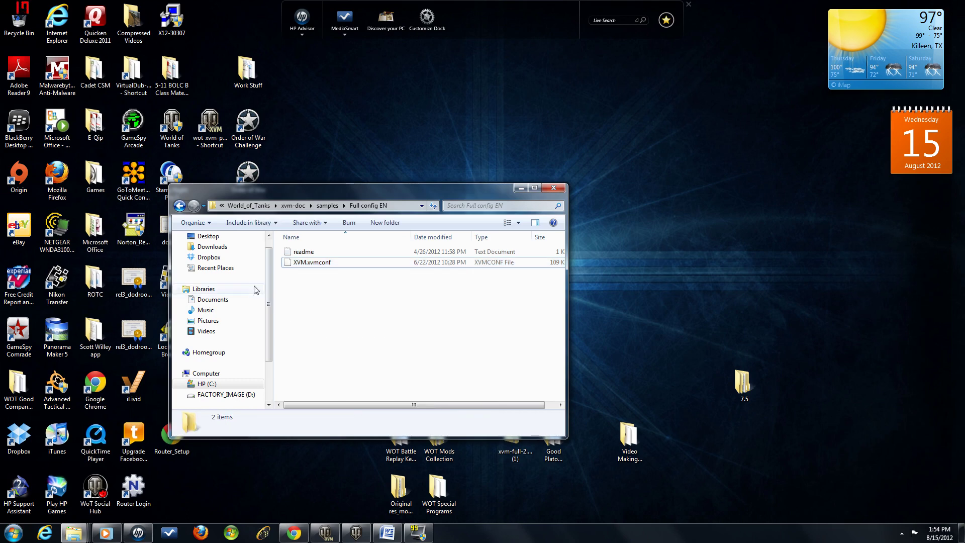
left_click(180, 206)
left_click(179, 206)
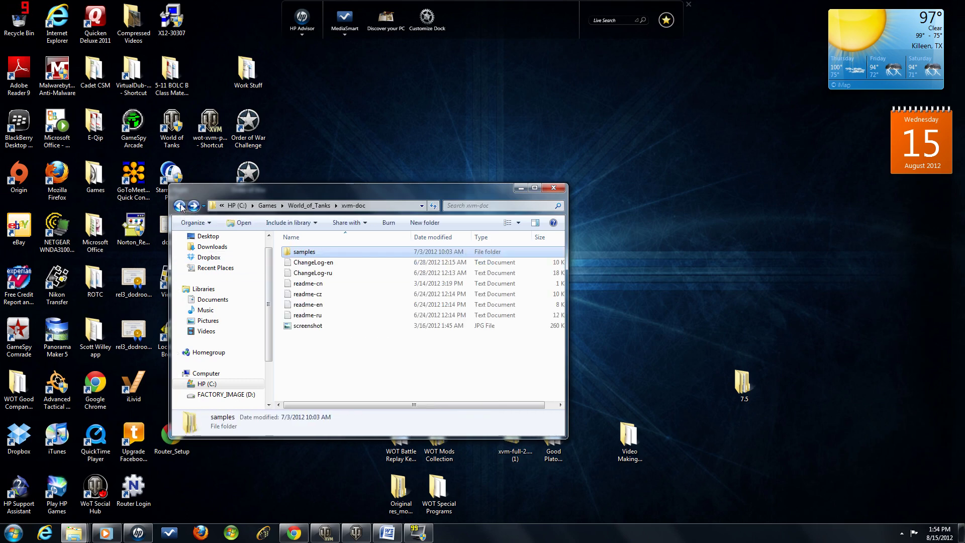
left_click(180, 207)
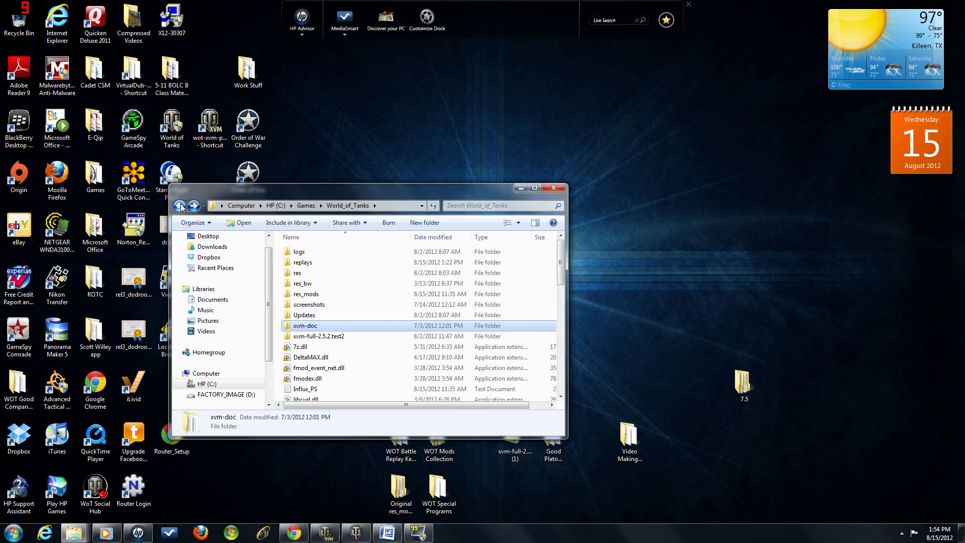
Paste the copied file into World_of_Tanks\res_mods\0.7.5\gui.
double_click(305, 295)
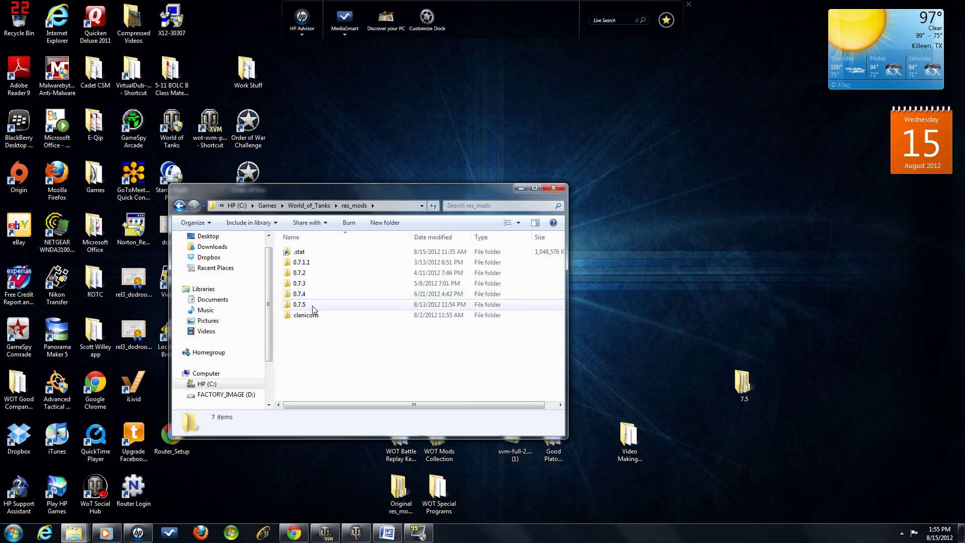
double_click(309, 305)
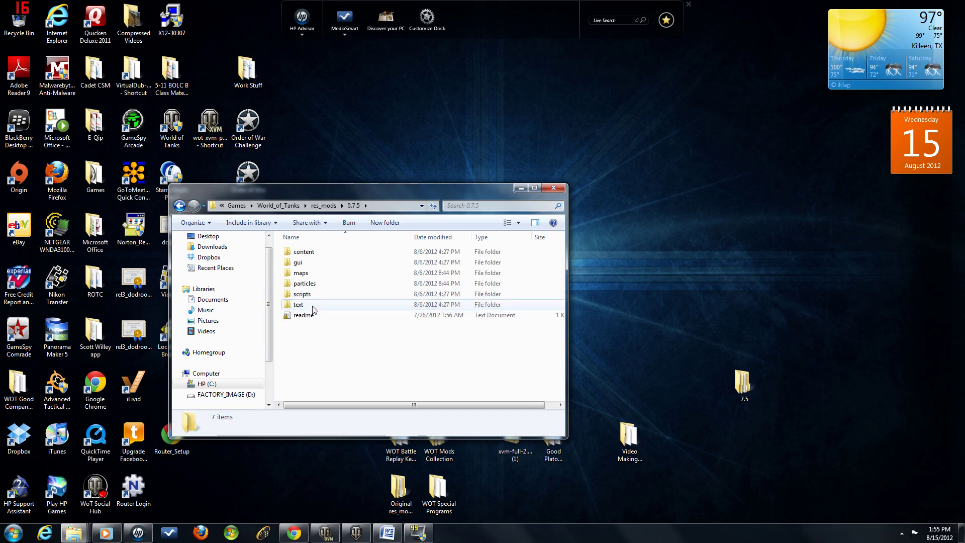
double_click(312, 262)
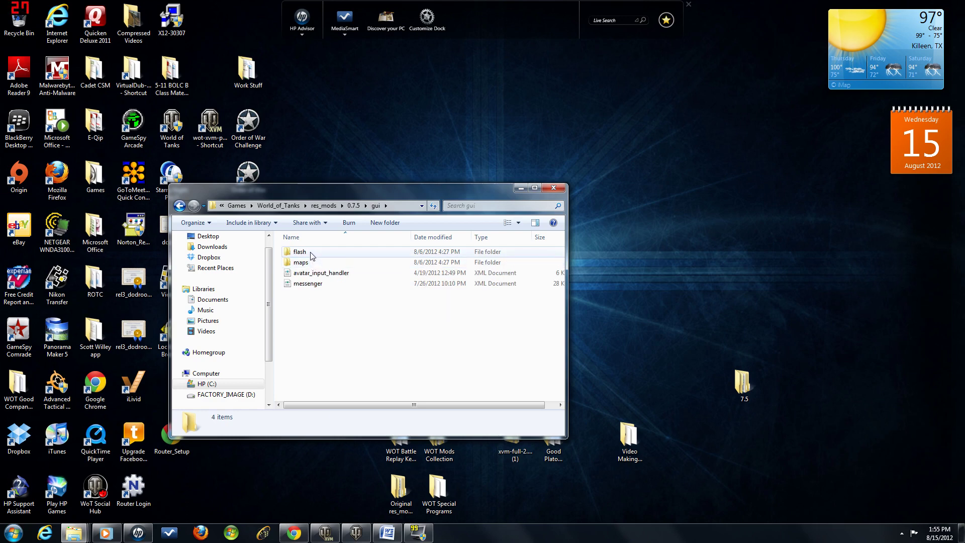
right_click(310, 254)
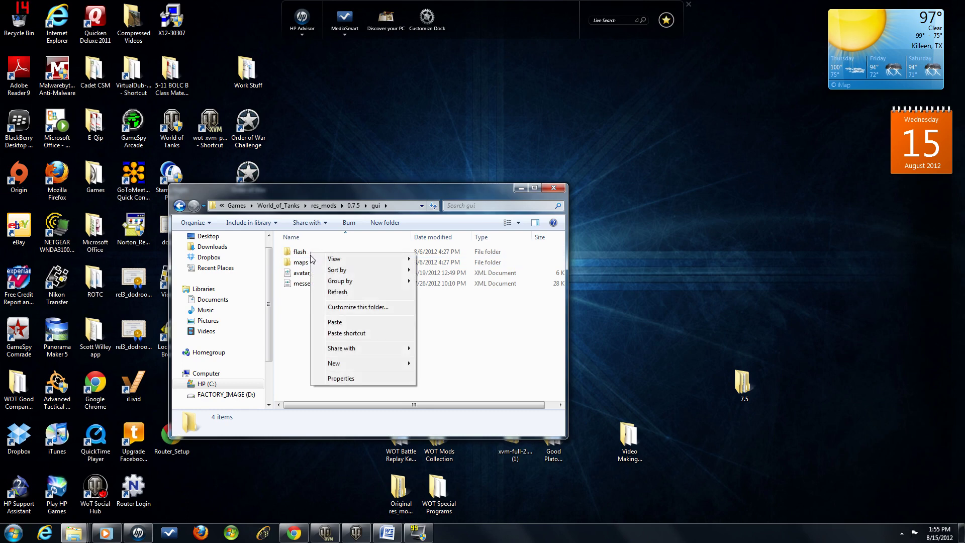
left_click(341, 324)
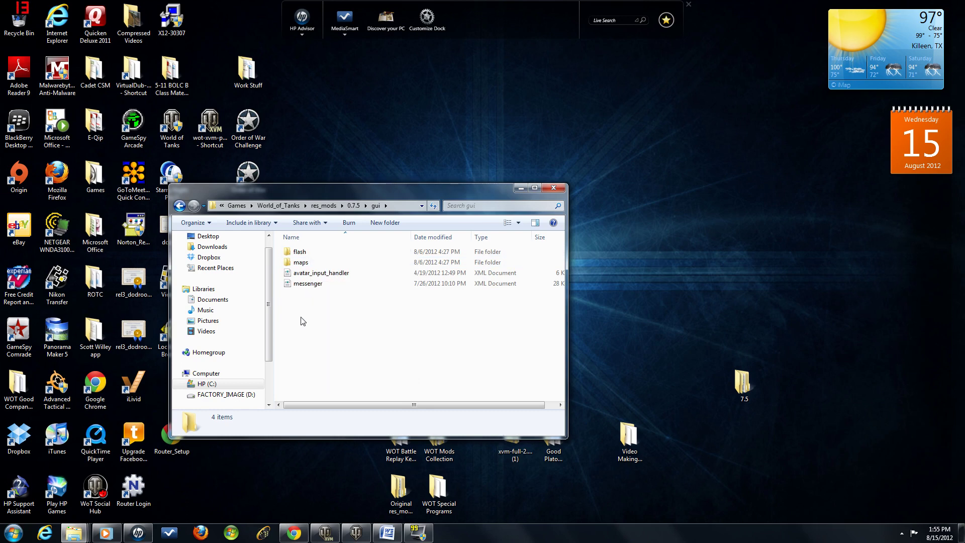
Find XVM.xvmconf in the flash folder, then return to gui.
double_click(310, 252)
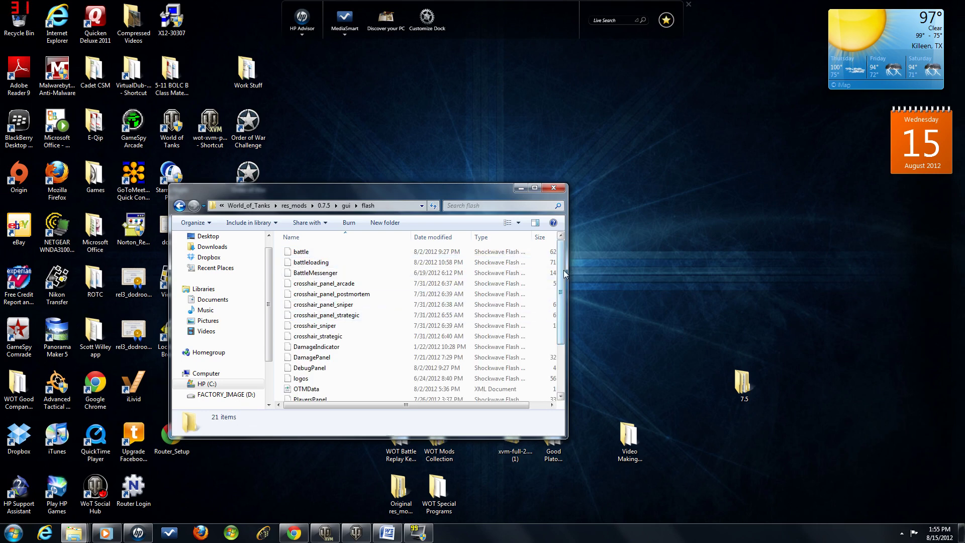
scroll(558, 336, "down", 2)
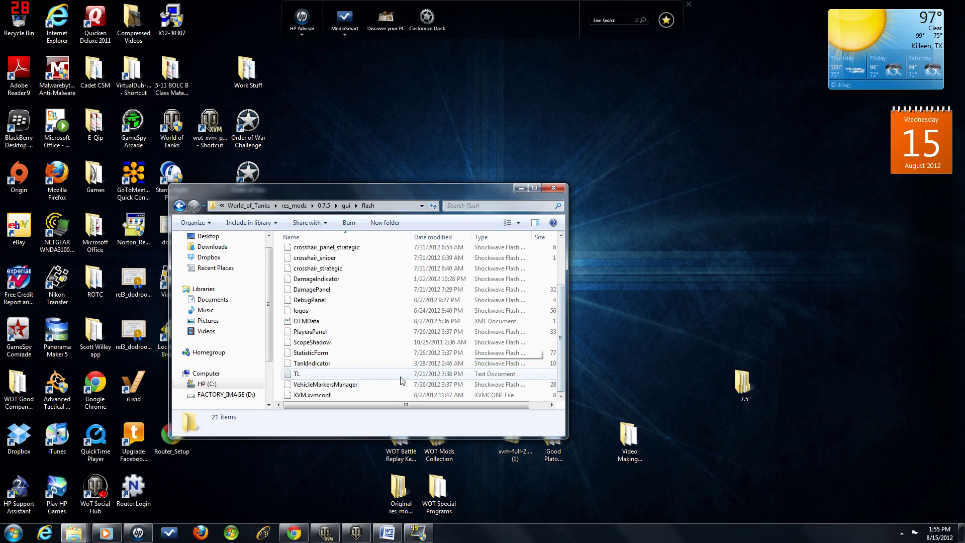
left_click(332, 399)
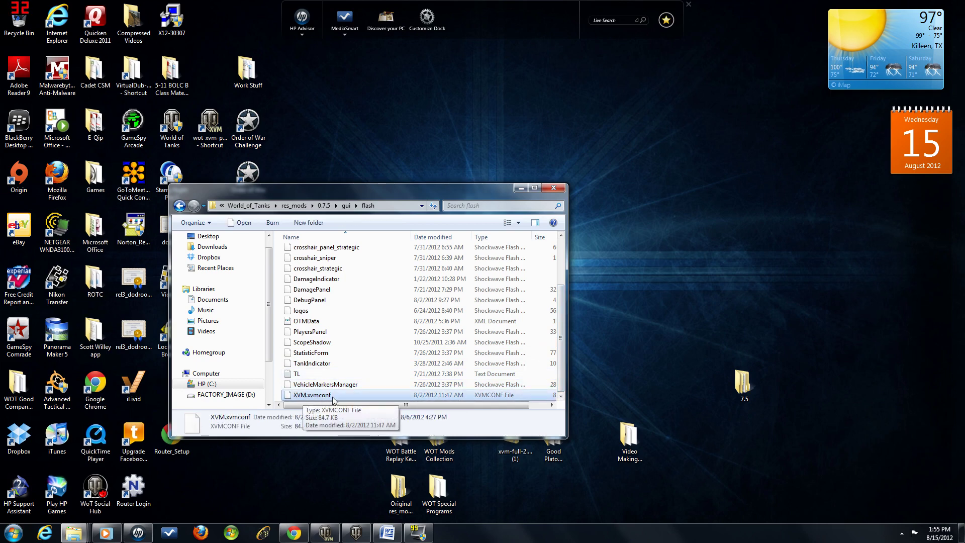
left_click(179, 206)
Go back up to World_of_Tanks and locate the wot-xvm-proxy.exe launcher file.
left_click(179, 206)
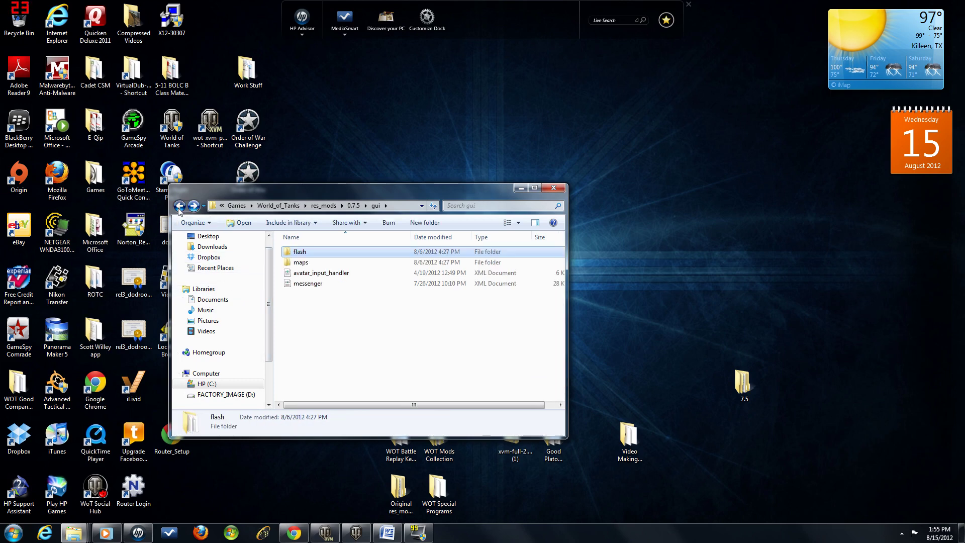
left_click(179, 206)
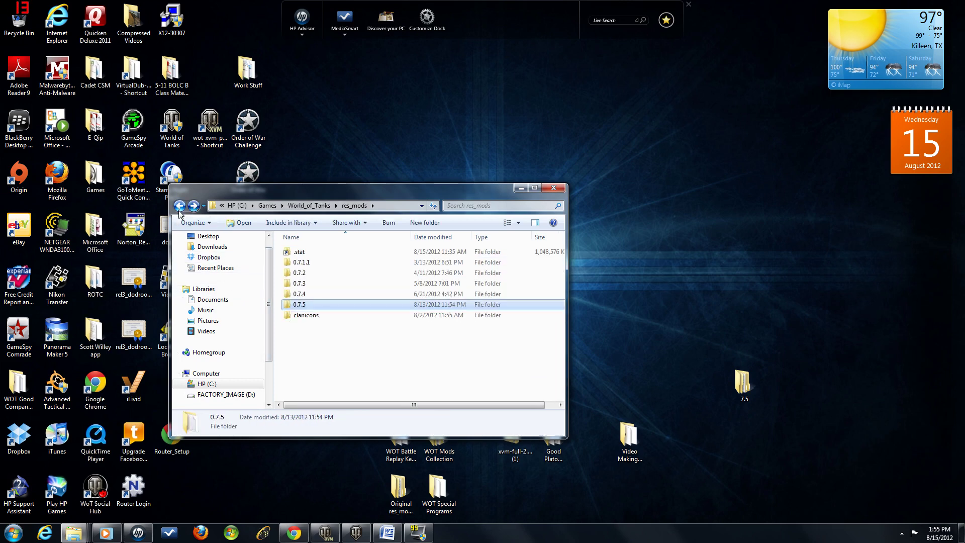
left_click(180, 206)
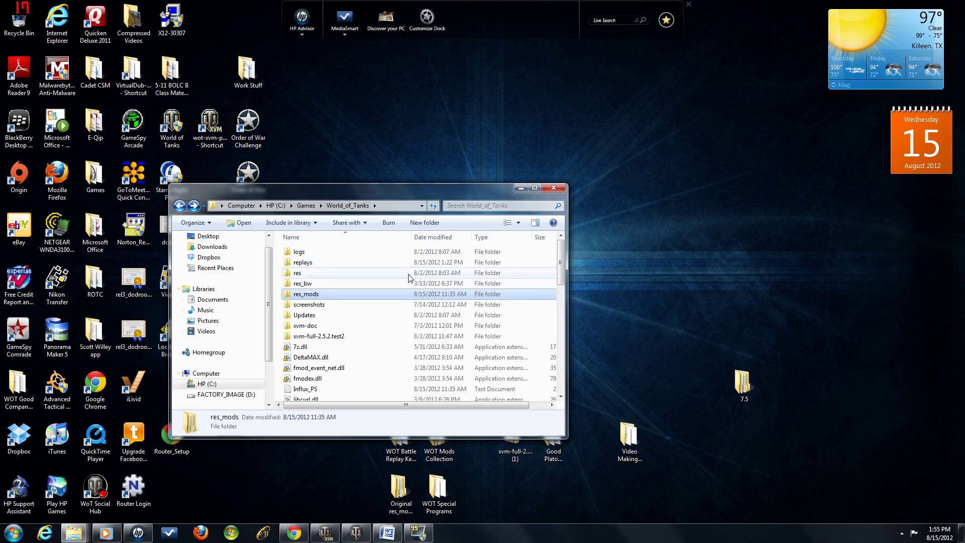
left_click_drag(560, 266, 558, 384)
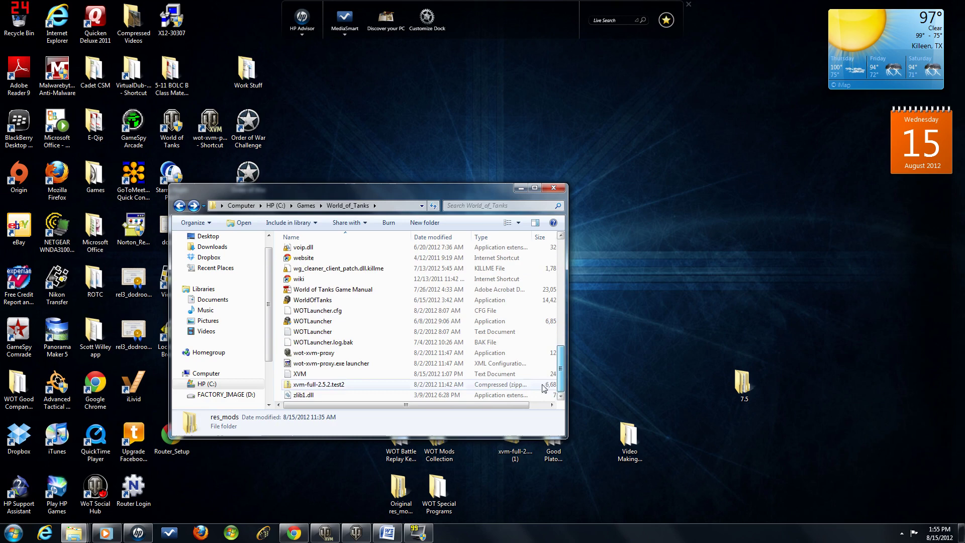
left_click(374, 366)
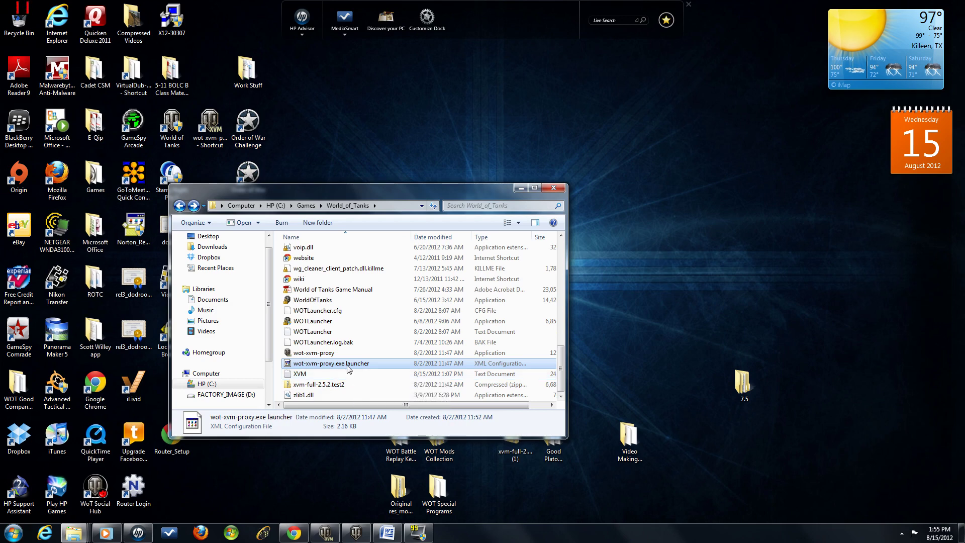
Edit the launcher file's name but leave it unchanged, then reselect it.
left_click(347, 368)
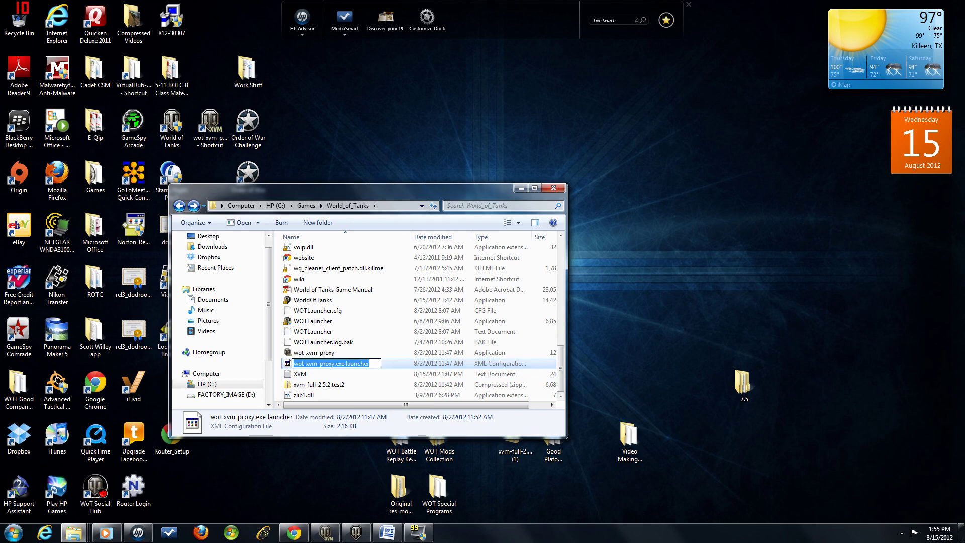
left_click(345, 364)
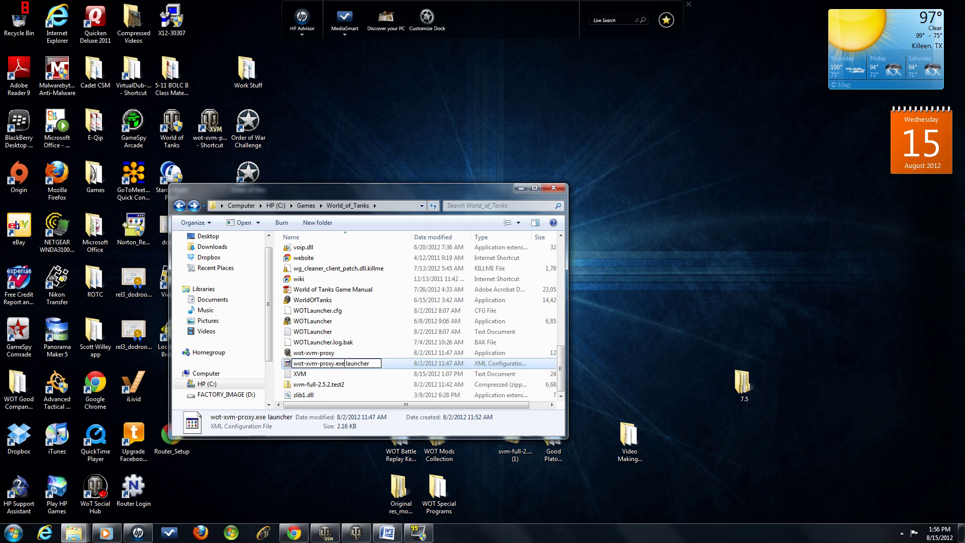
left_click(371, 384)
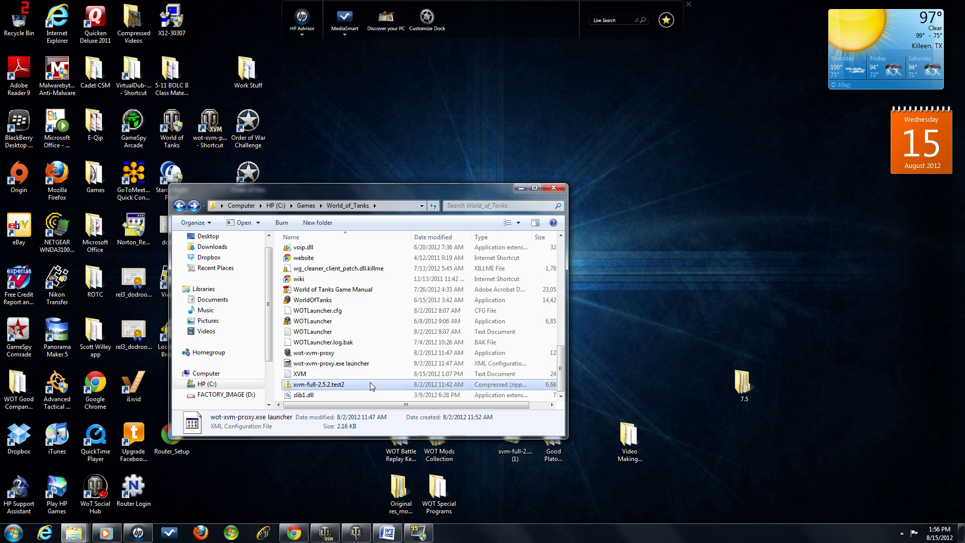
left_click(372, 366)
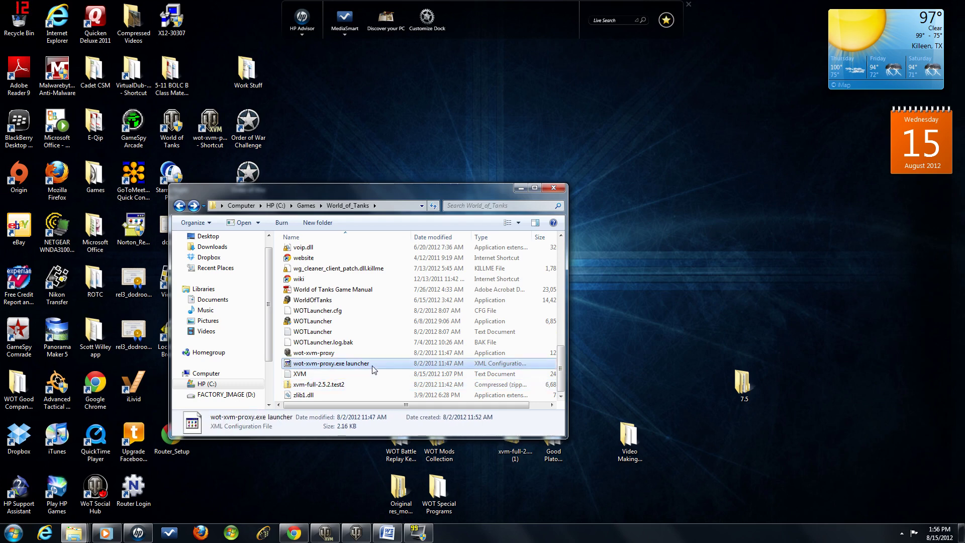
Check wot-xvm-proxy's context menu, then minimize the World_of_Tanks window and select the desktop wot-xvm-proxy shortcut.
left_click(339, 354)
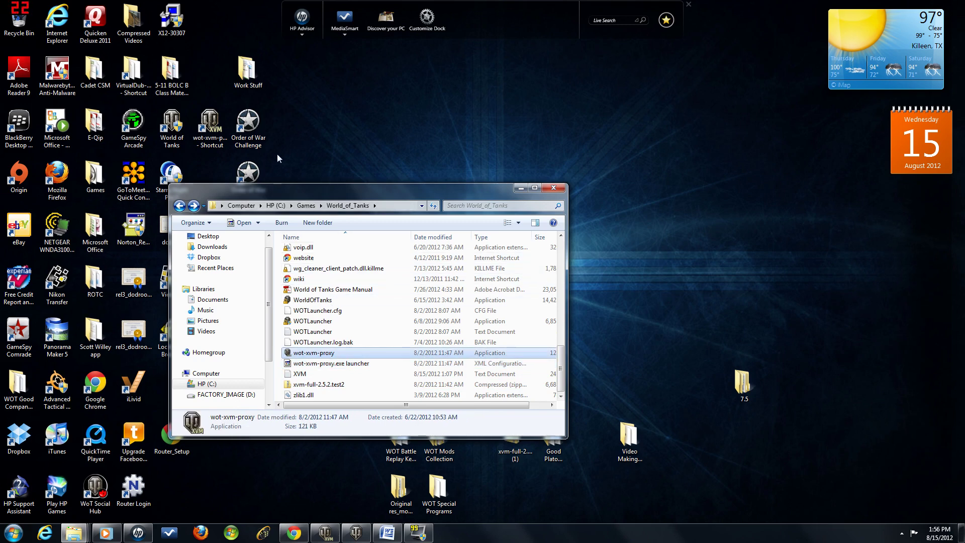
right_click(340, 357)
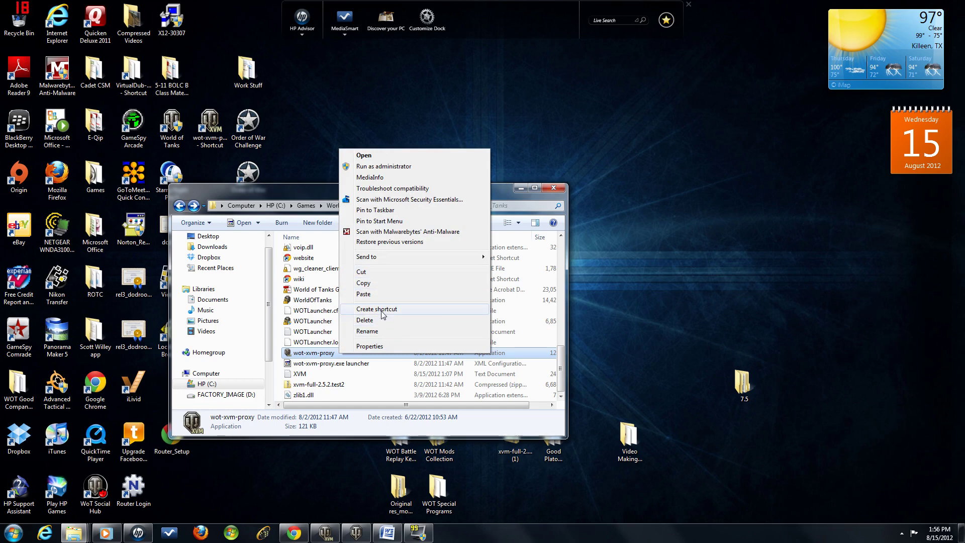
left_click(502, 194)
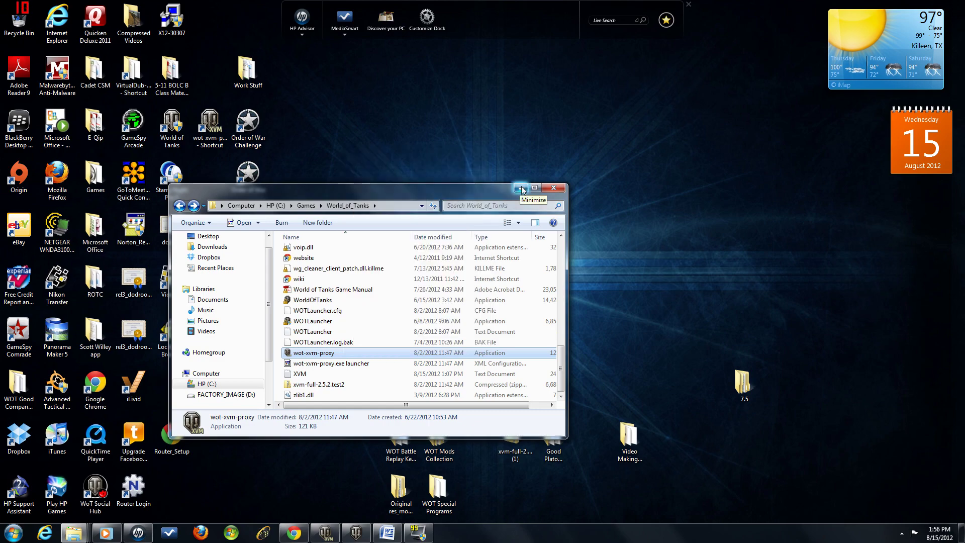
left_click(521, 188)
left_click(220, 124)
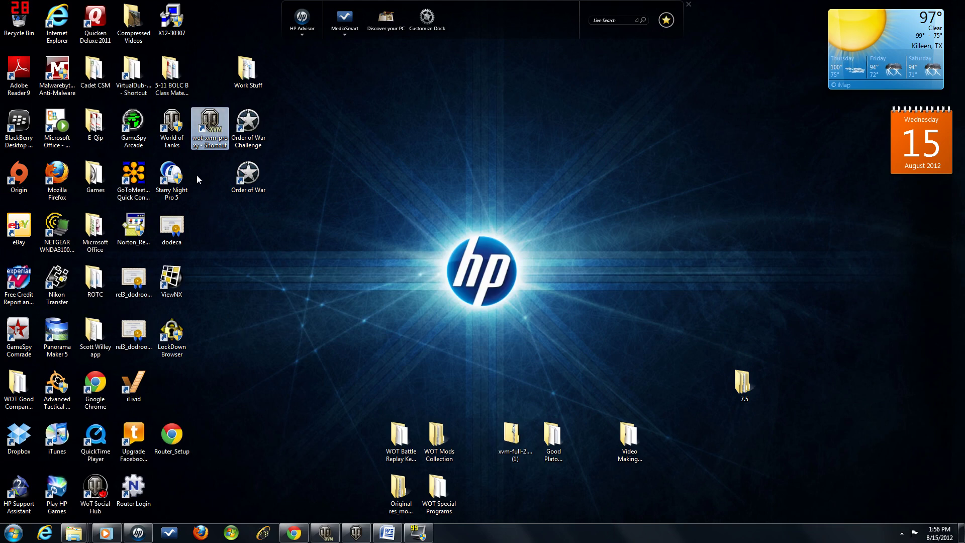
Start World of Tanks from the wot-xvm-proxy desktop shortcut so the WoT XVM Proxy console opens.
left_click(173, 121)
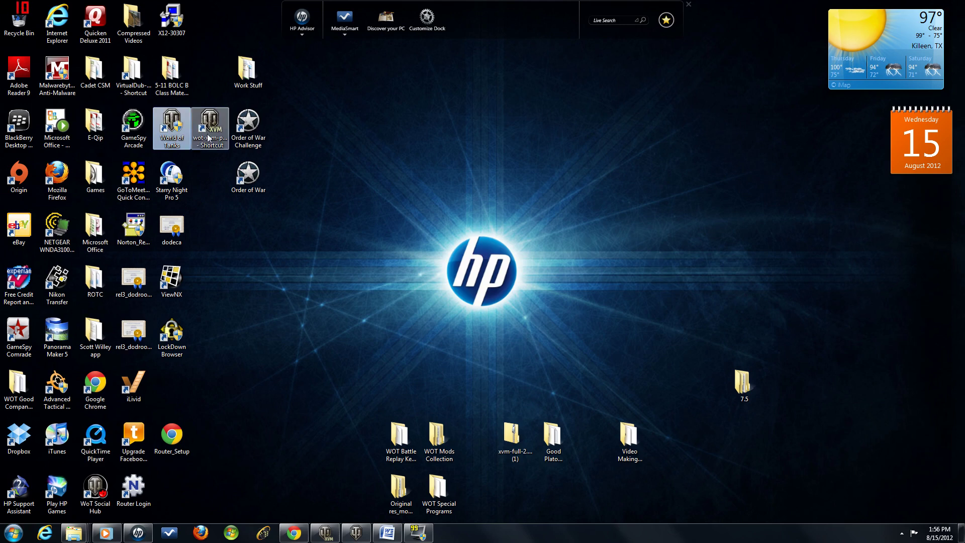
left_click(211, 124)
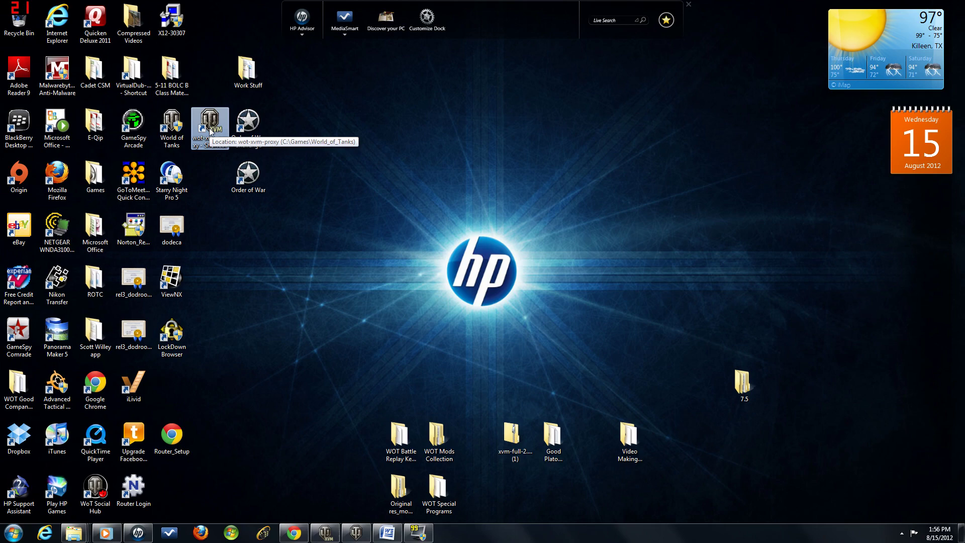
double_click(210, 127)
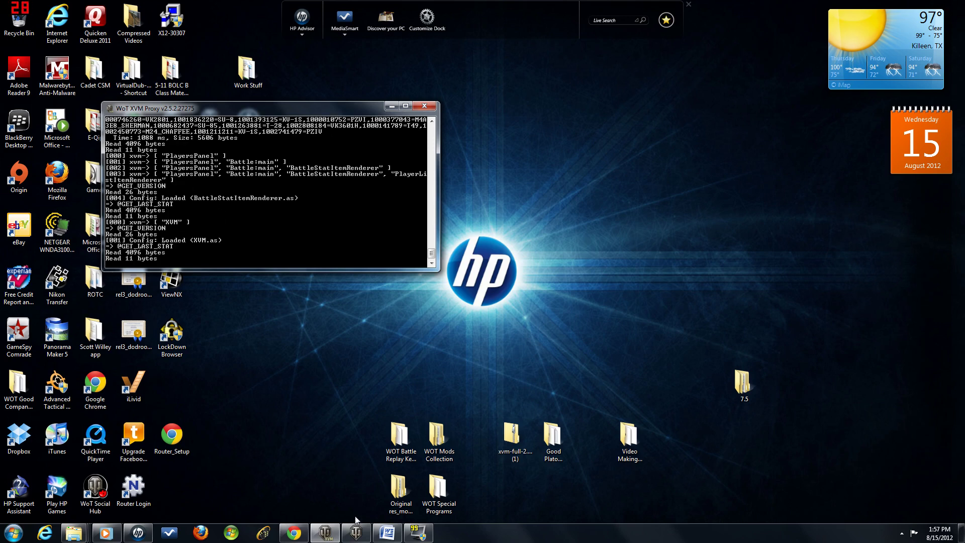
Switch to the W.o.T. Client from the taskbar and rotate the garage view around the KV-1S.
mouse_move(358, 536)
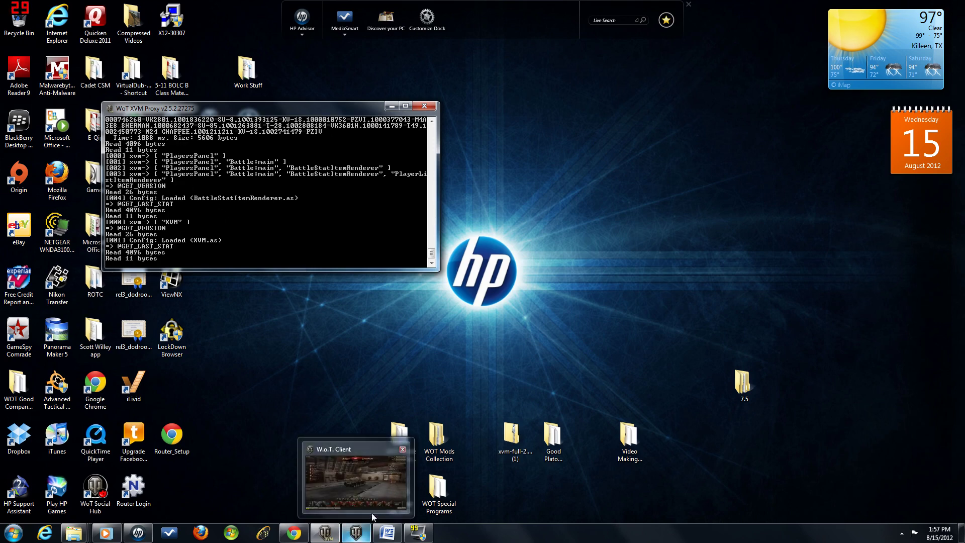
left_click(365, 536)
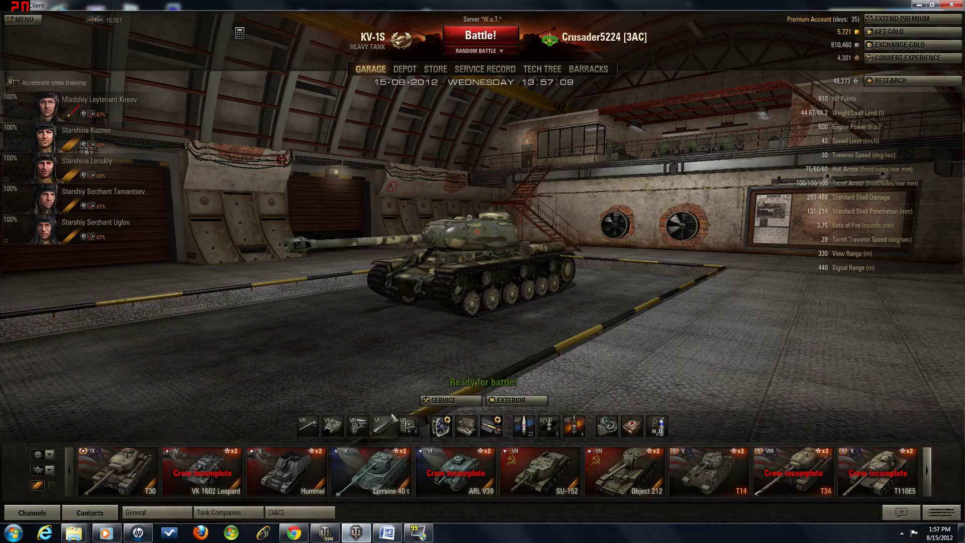
left_click_drag(412, 267, 431, 274)
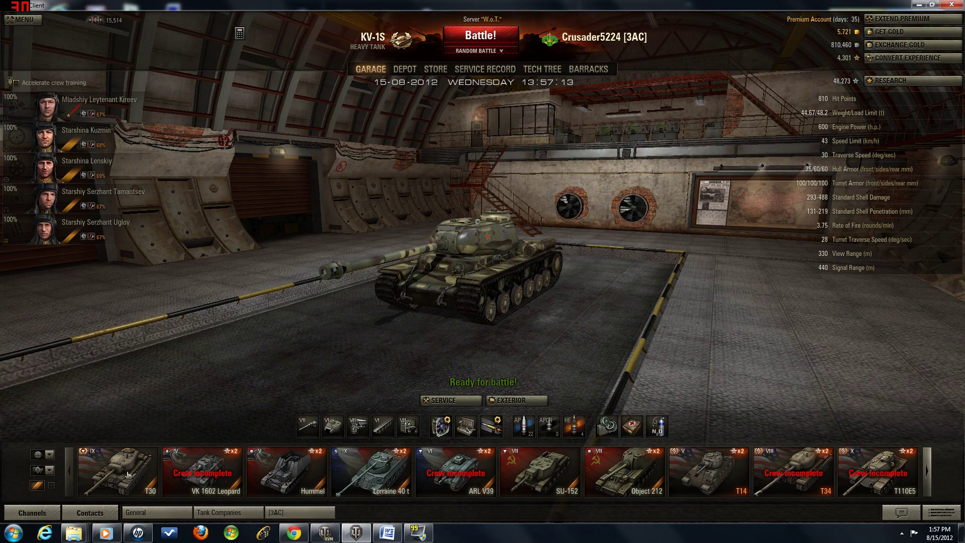